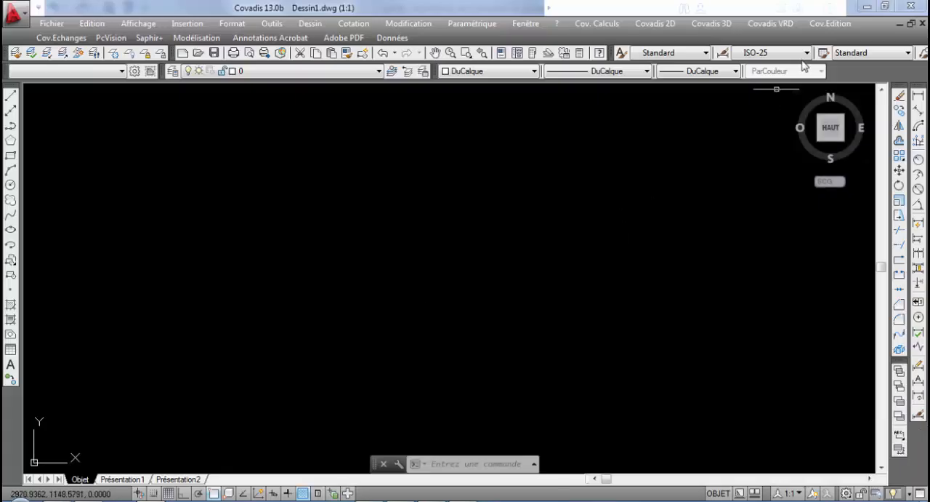
Display the toolbar for sanitation and miscellaneous networks (Assainissement et réseaux divers)
click(776, 24)
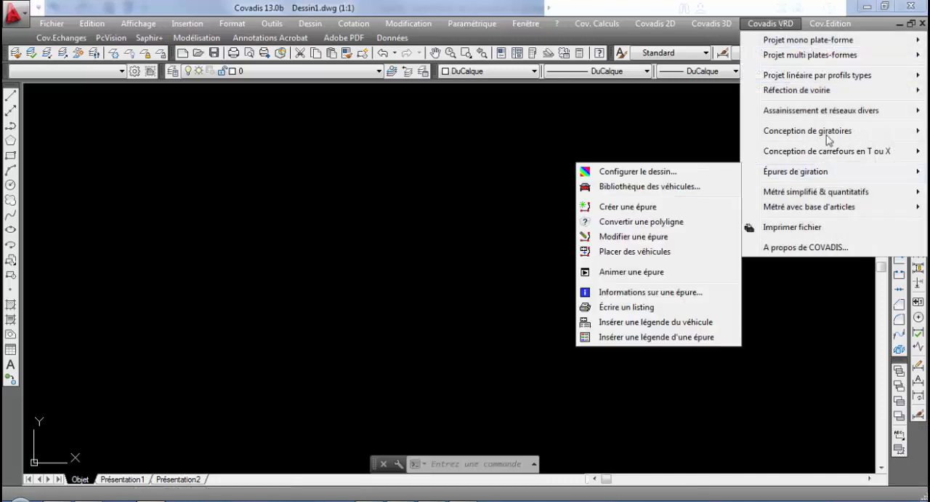
mouse_move(818, 114)
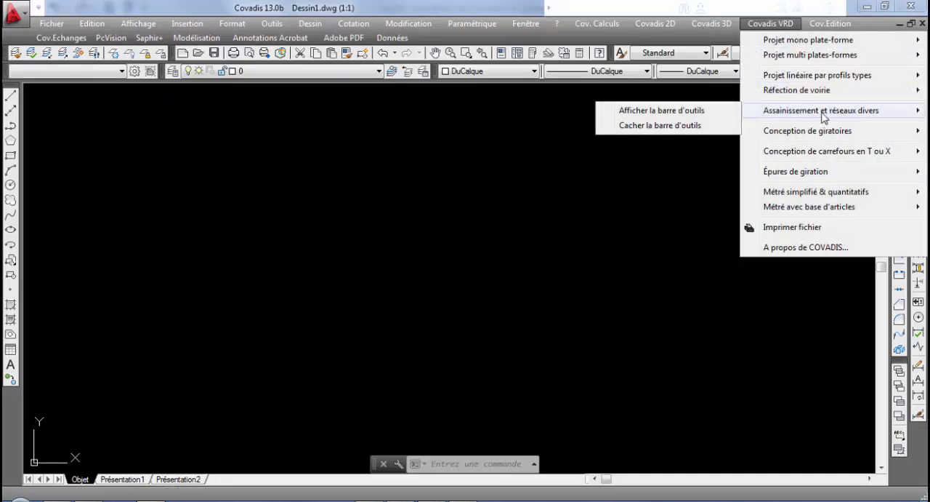
click(723, 117)
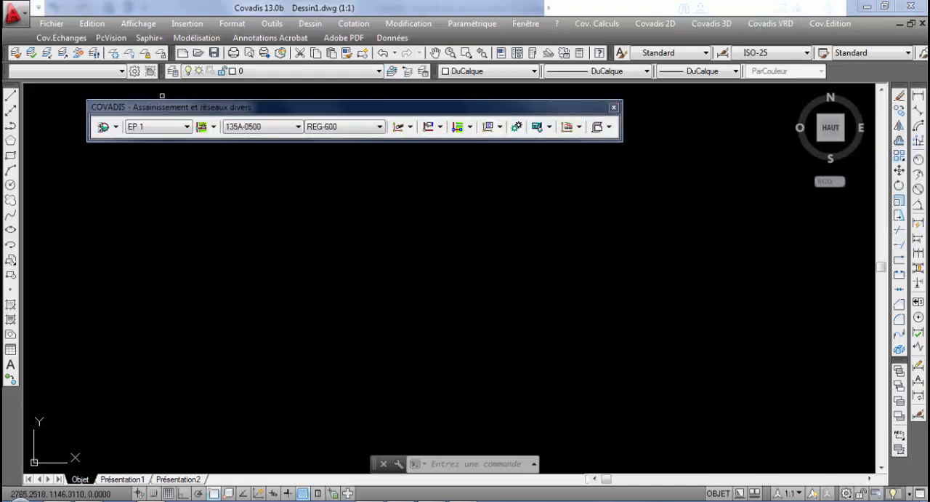
Review the general network parameters, including the library file and terrain elevation reference, and accept them
click(114, 127)
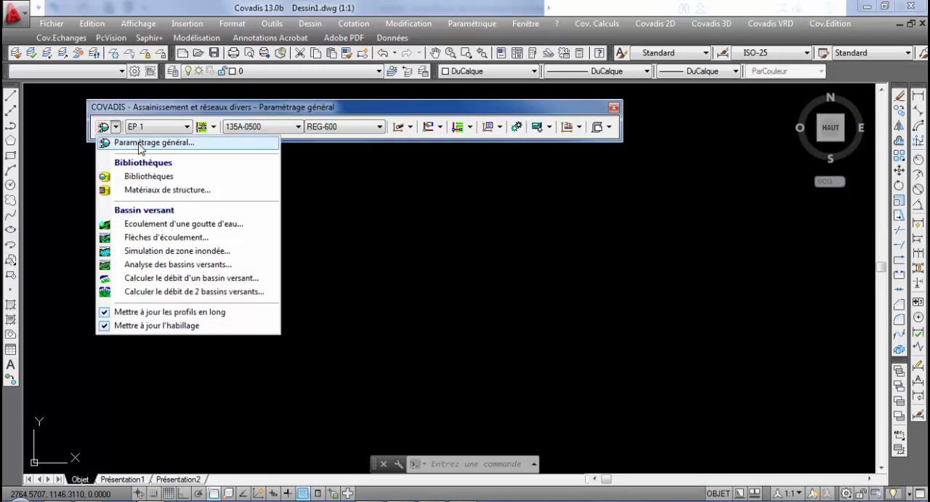
click(156, 144)
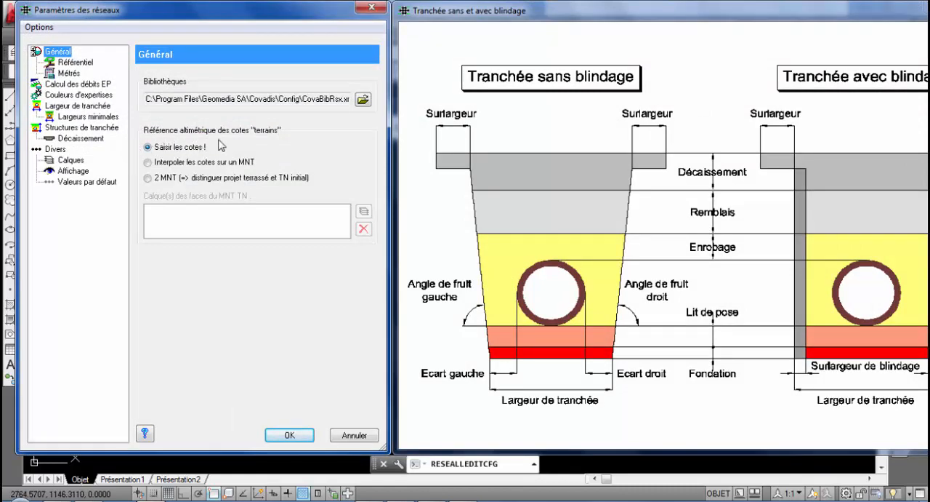
click(294, 434)
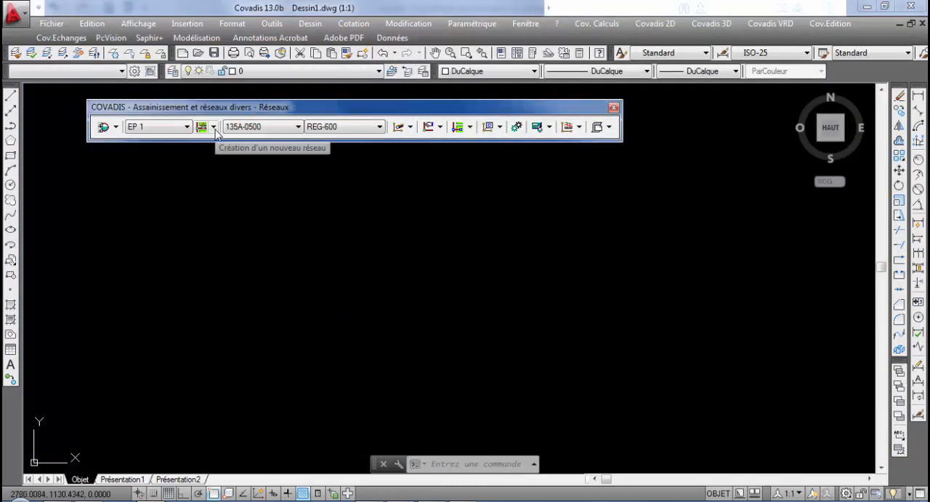
Create a new EP network in the network manager and view the properties of networks EP 1 and EU 1
click(215, 128)
click(240, 158)
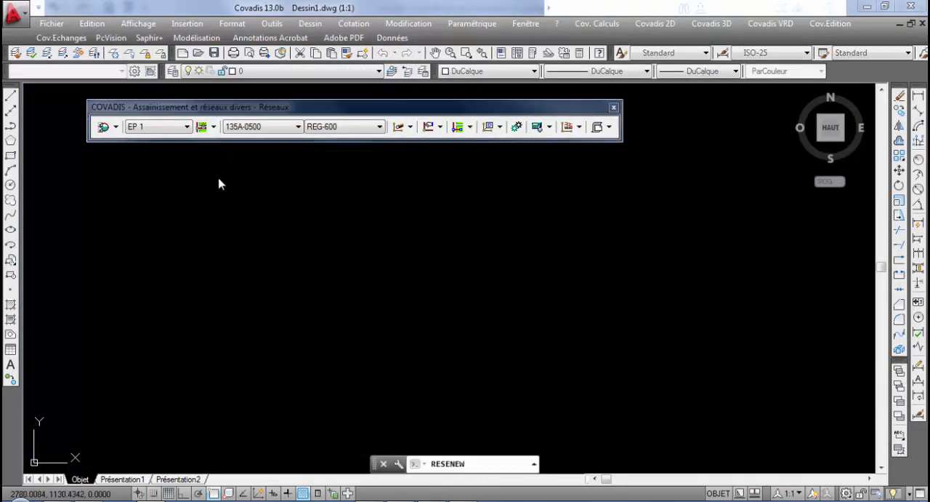
drag(283, 101, 283, 67)
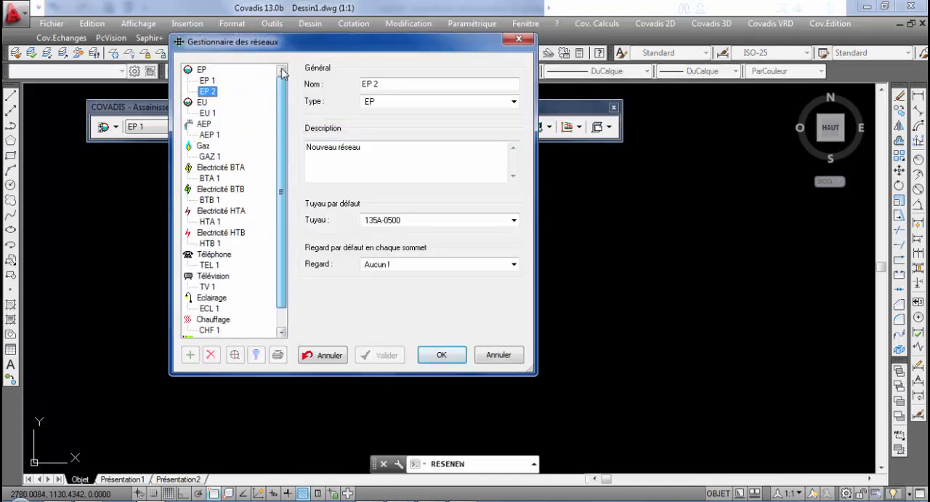
click(213, 81)
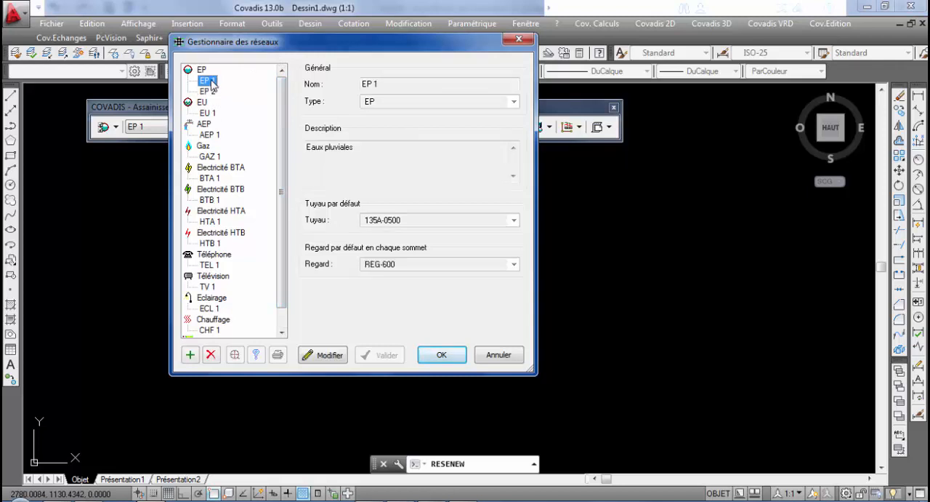
click(210, 115)
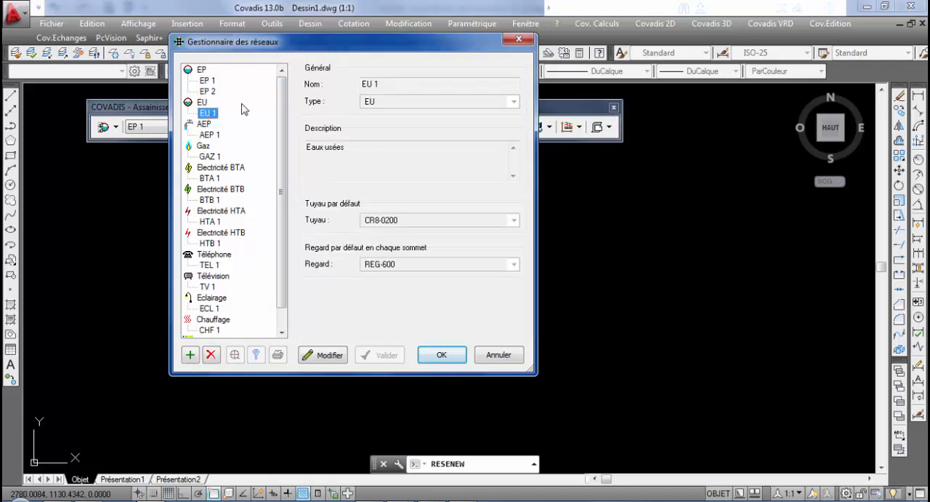
click(209, 80)
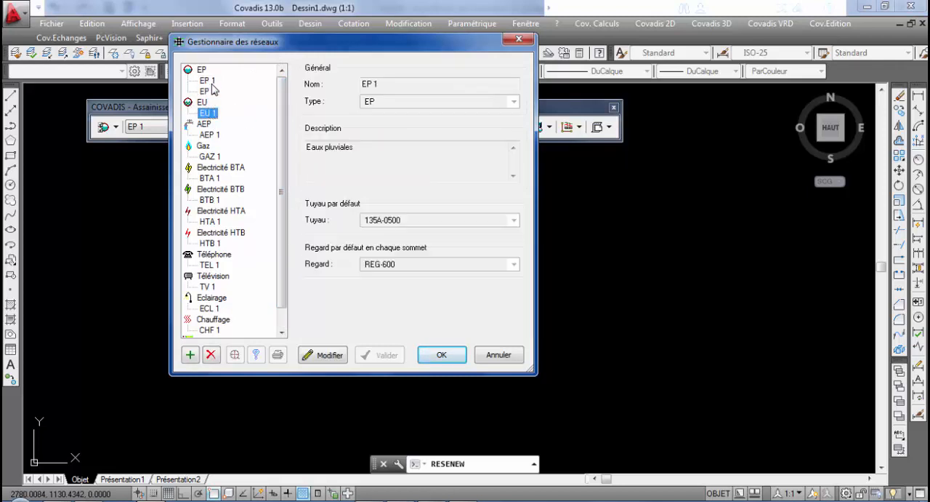
Rename network EP 1 as COLL 1 and set its default pipe to 135A-0400
click(328, 355)
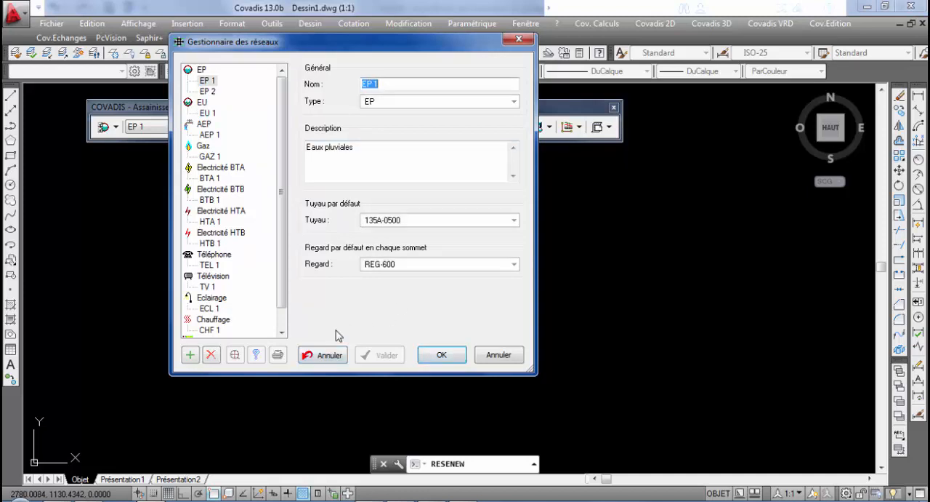
text(COLL)
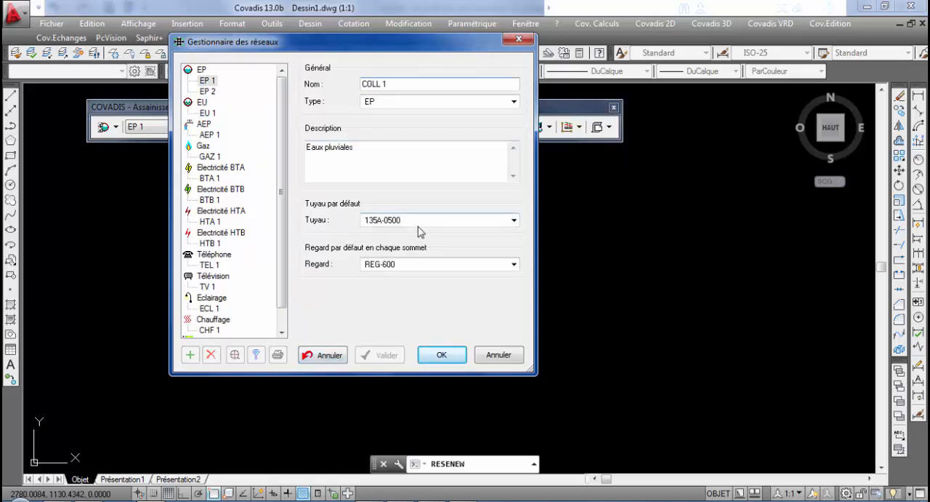
click(501, 221)
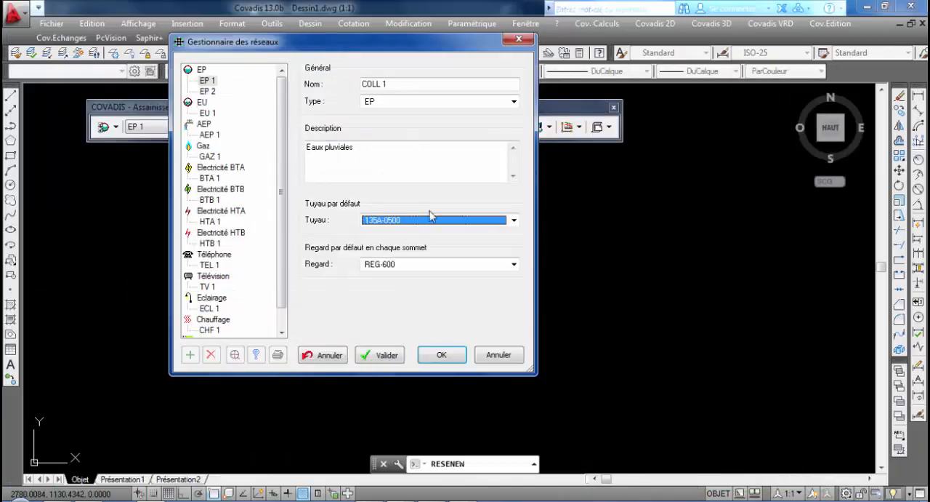
click(436, 222)
scroll(434, 197, up, 1)
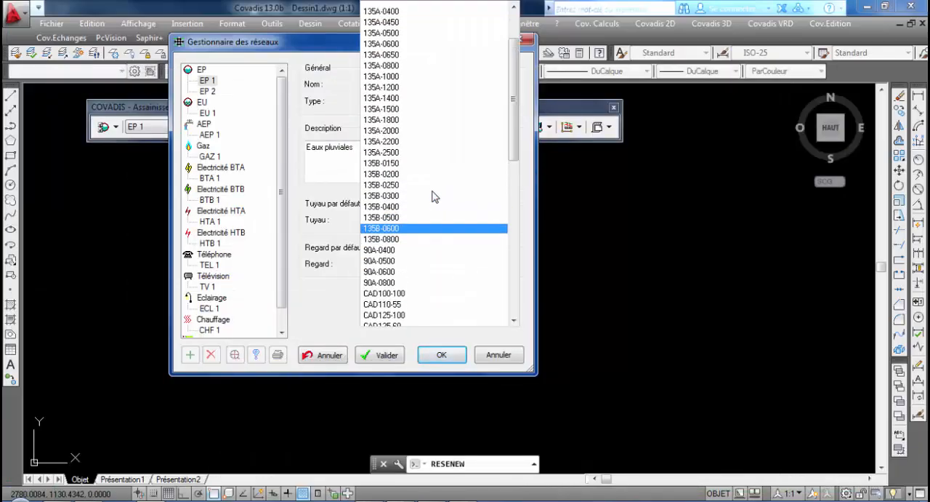
click(411, 17)
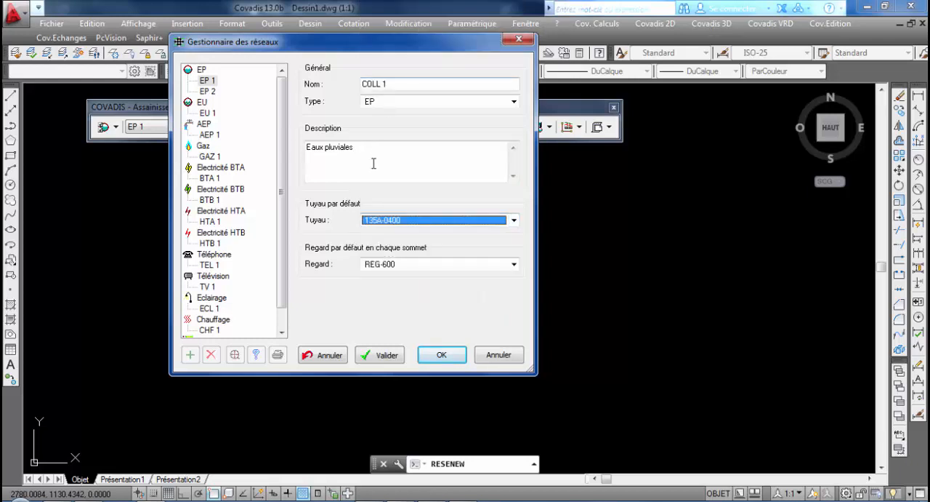
Set the COLL 1 network's default manhole at each vertex to REG-1000 and save the network changes
click(417, 270)
click(411, 287)
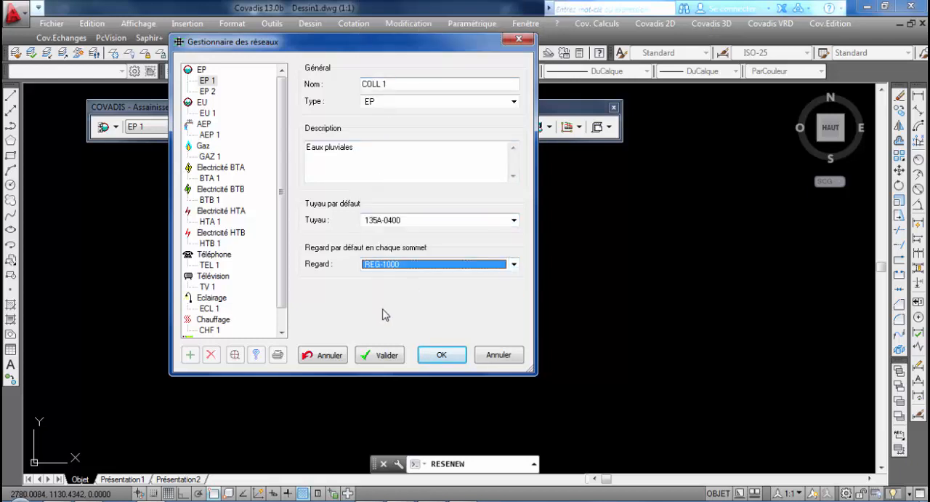
click(389, 356)
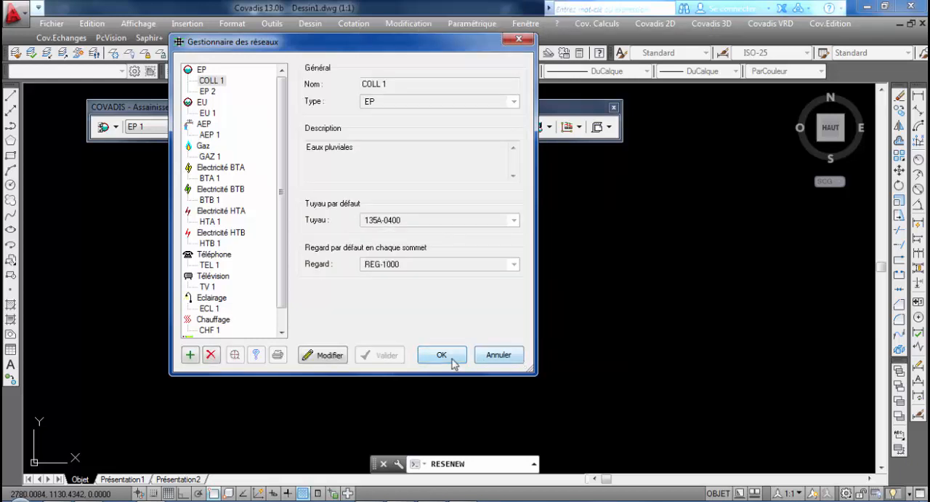
click(451, 359)
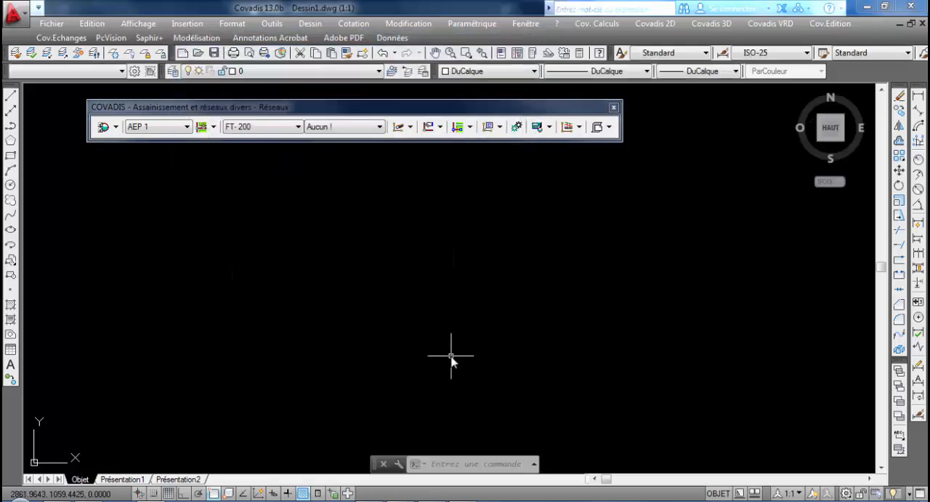
Make COLL 1 the current network and begin creating a pipeline named COLL 1, drawn from upstream to downstream
click(178, 127)
click(173, 174)
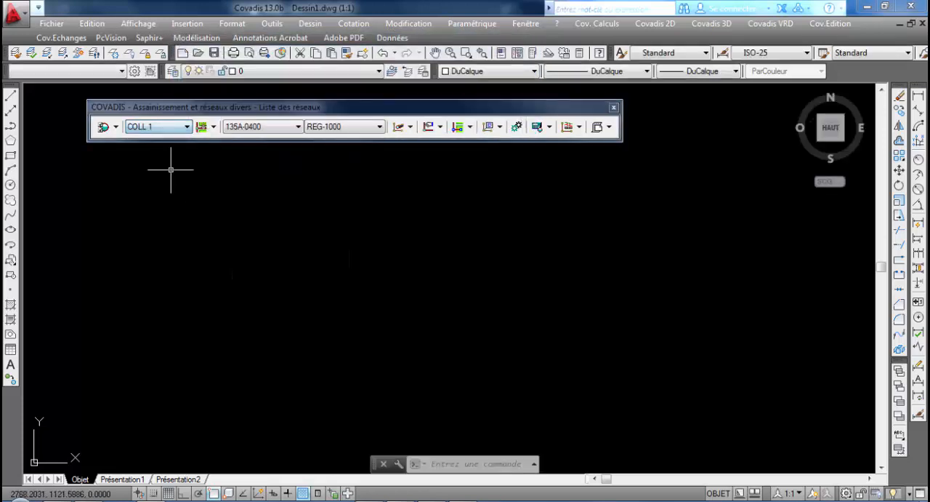
click(410, 129)
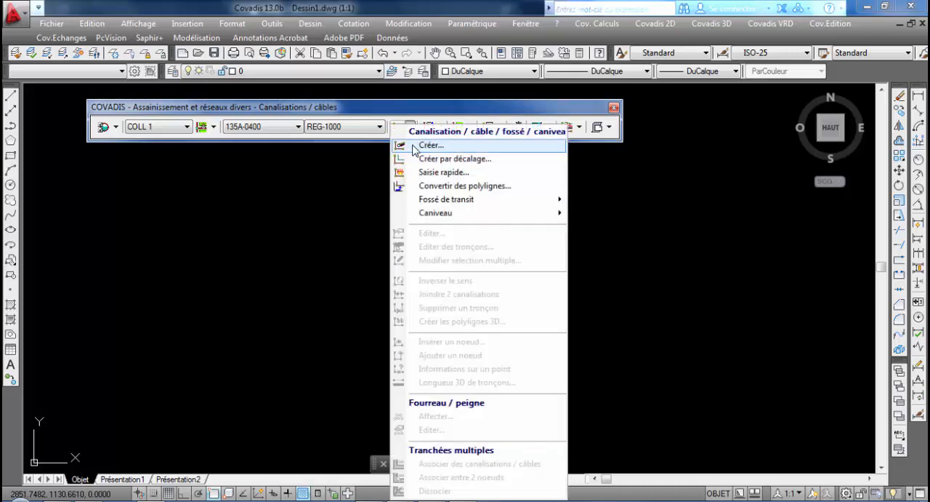
click(451, 148)
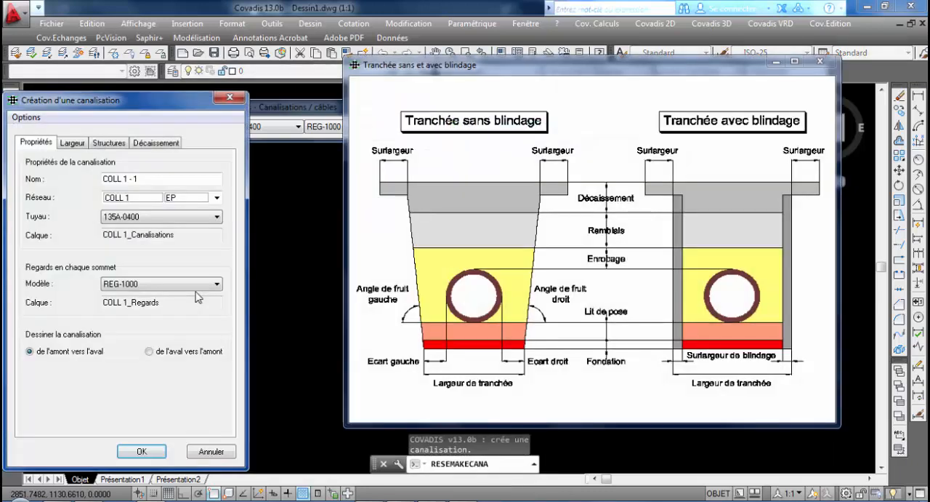
click(162, 182)
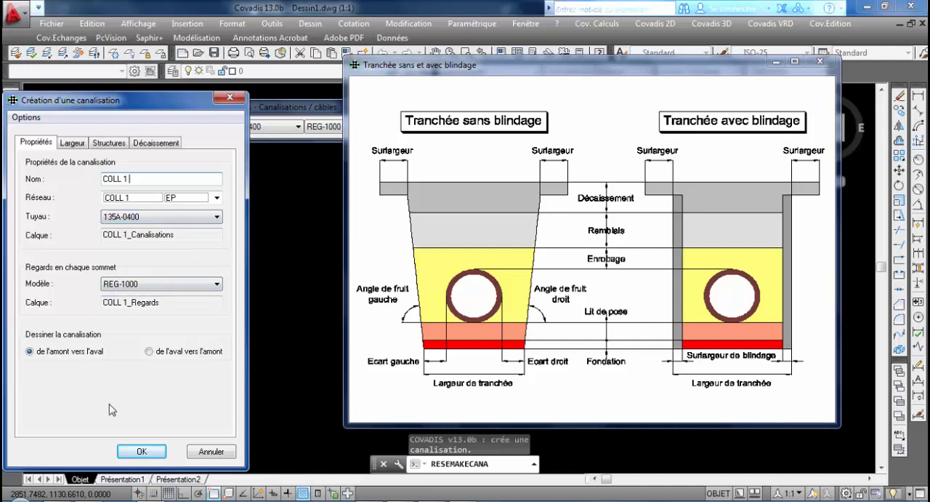
click(146, 455)
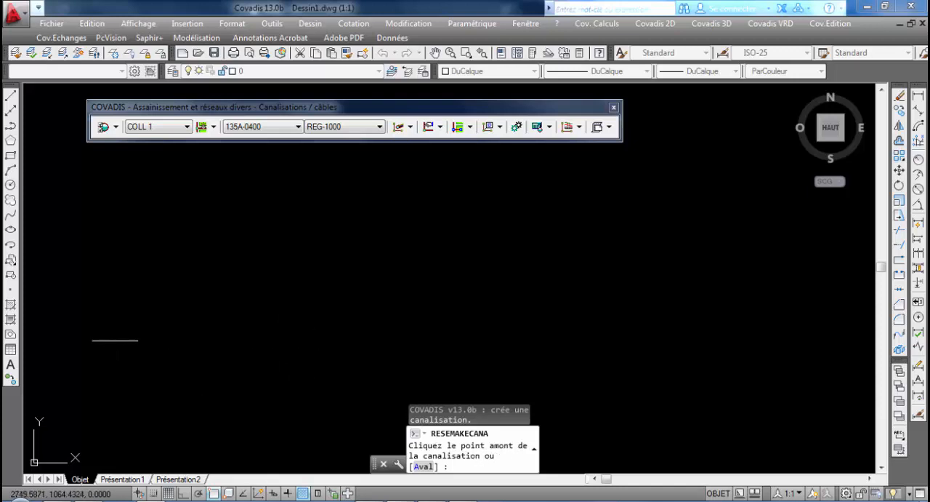
Place the pipeline's upstream point and draw the first section 15.90 m long, oriented at about 55 gr
click(117, 341)
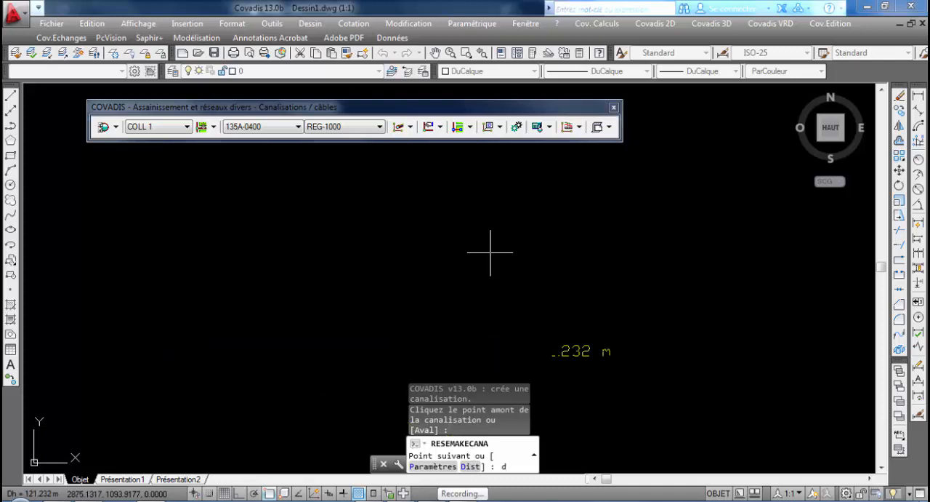
key(Return)
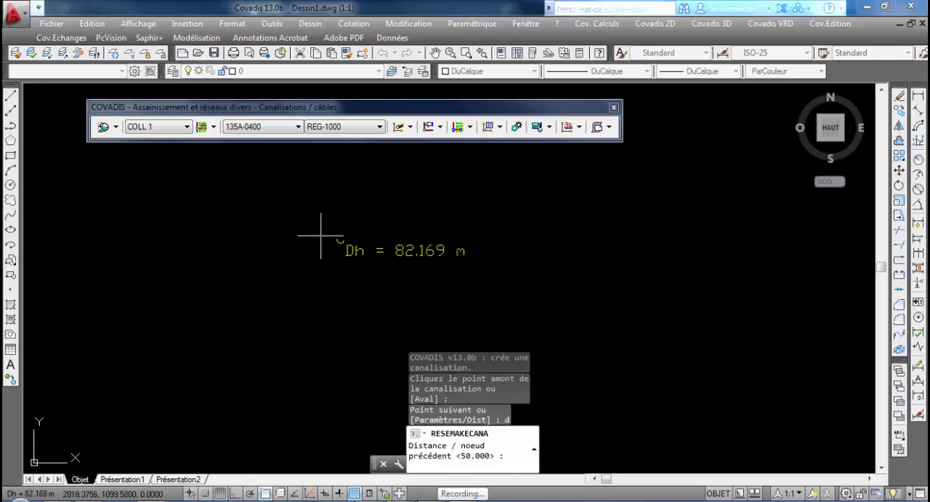
text(15)
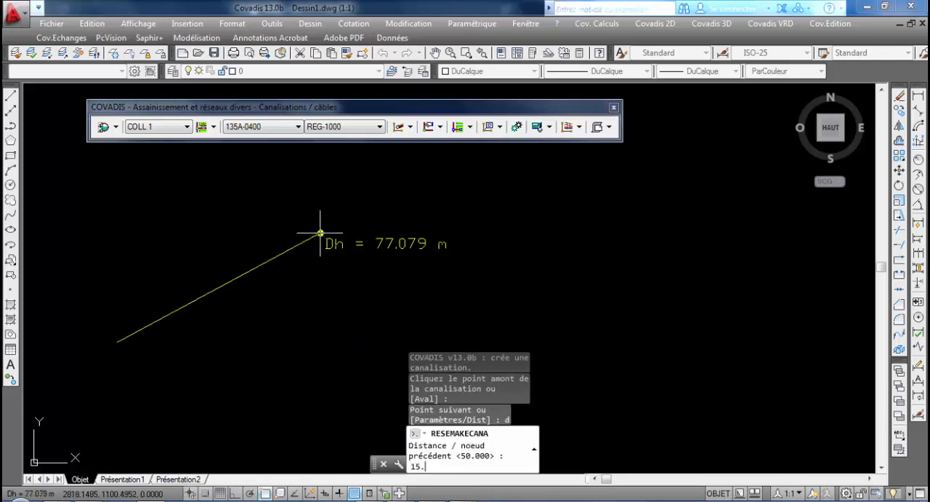
text(.90)
key(Return)
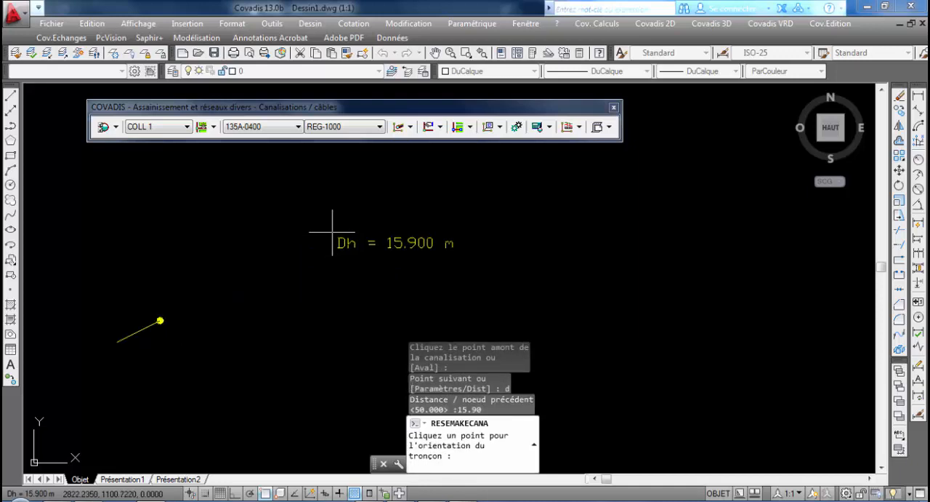
click(289, 200)
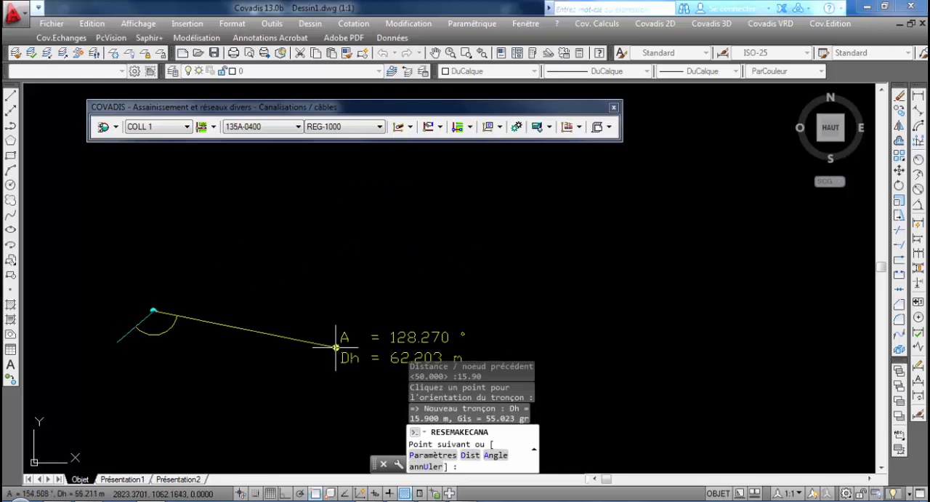
Draw the second pipeline section 20.40 m long, at an angle of about 123° to the first section
middle_drag(309, 361, 401, 321)
scroll(368, 301, up, 2)
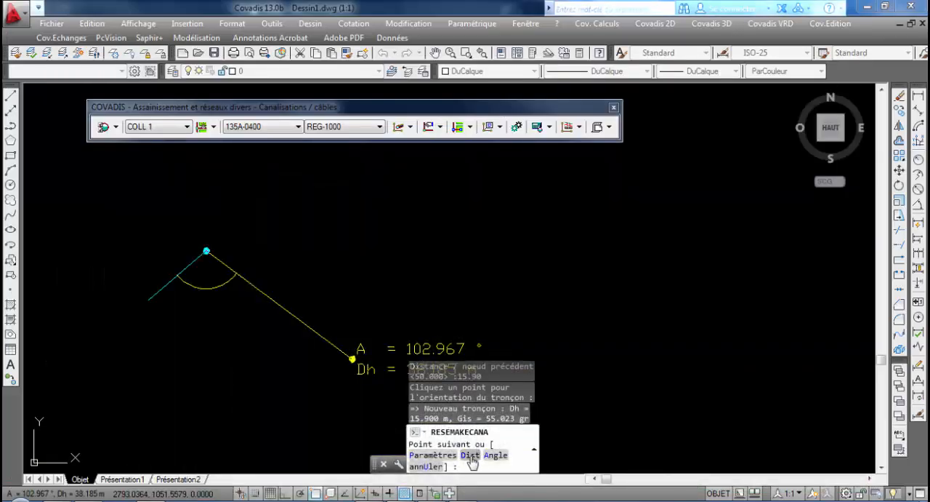
click(470, 456)
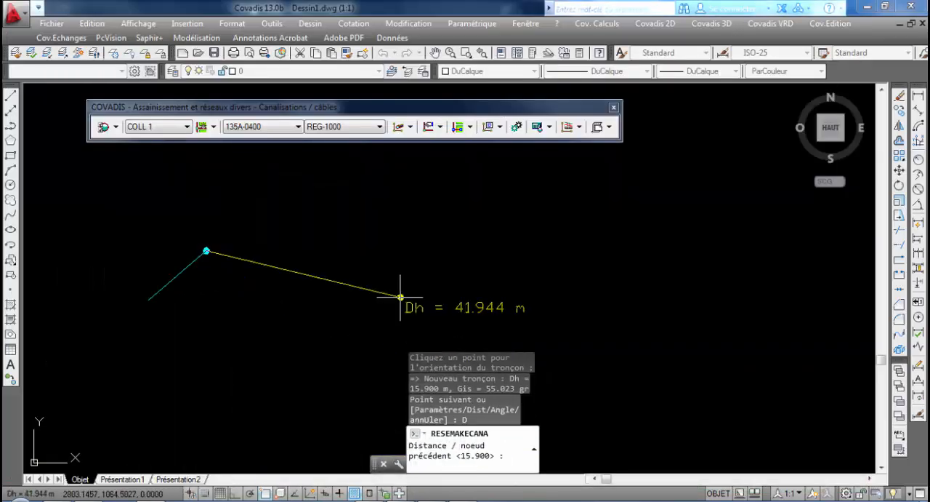
text(20.40)
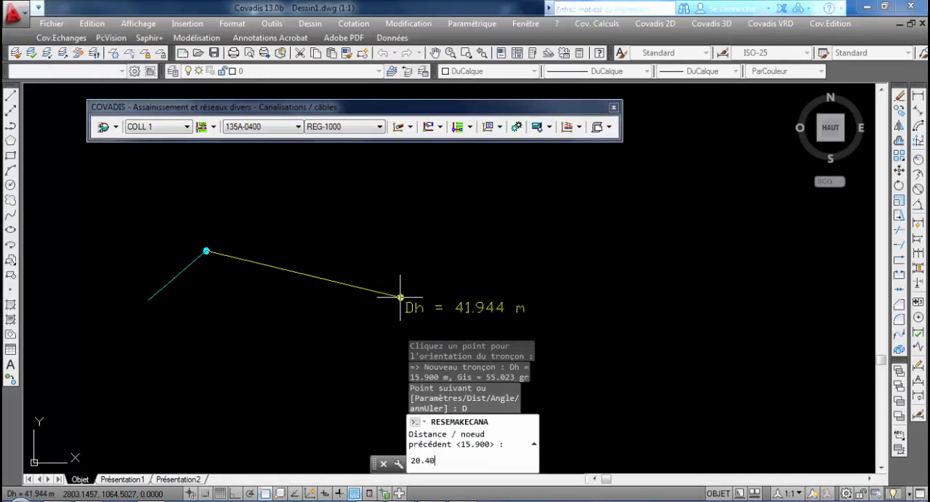
key(Return)
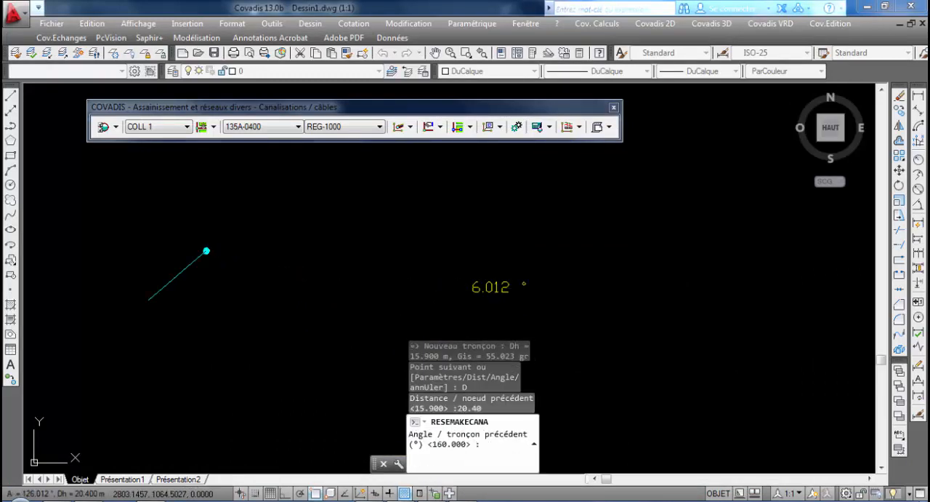
click(300, 278)
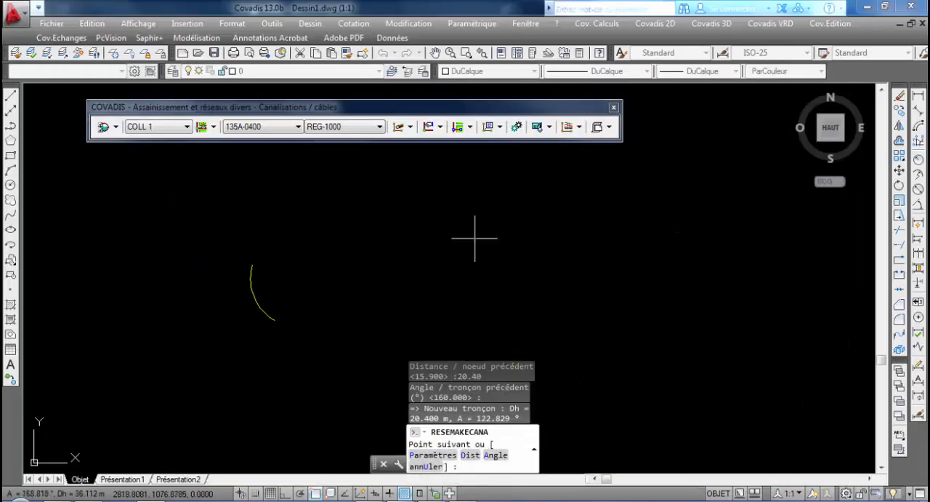
Draw the third pipeline section 6.11 m long, at an angle of about 216° to the second section
text(d)
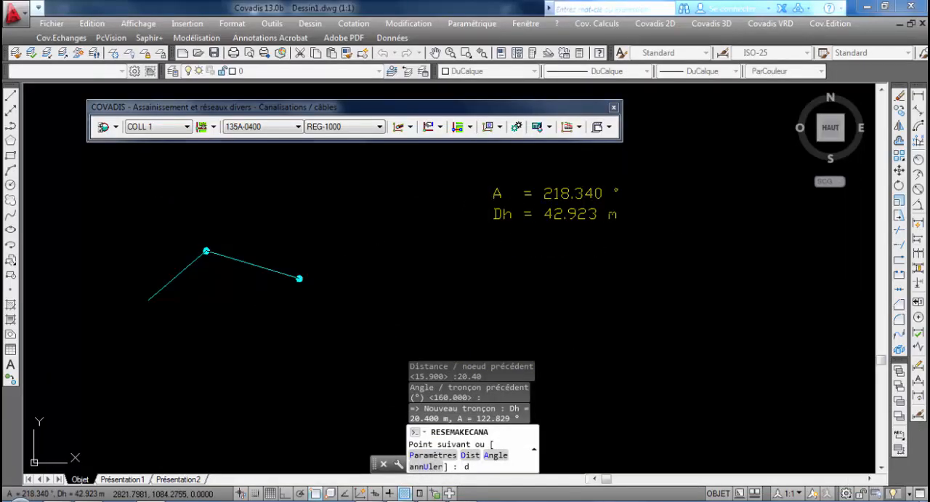
key(Return)
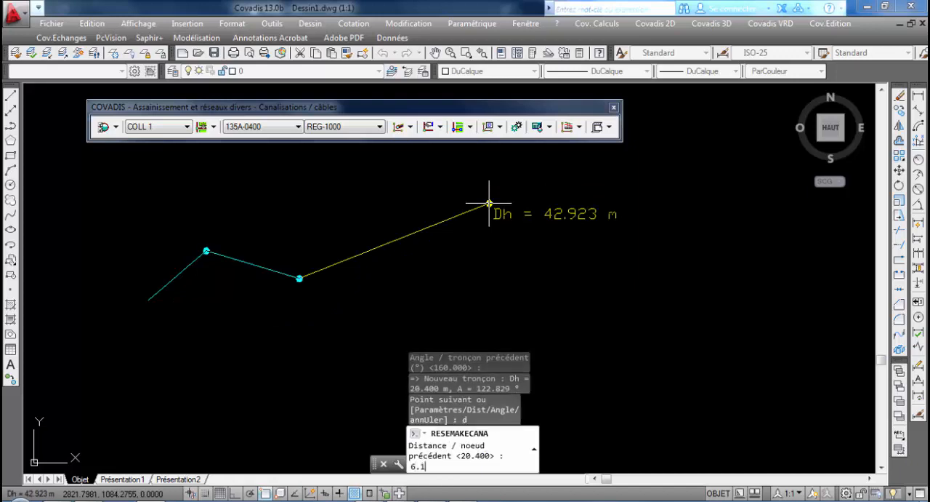
key(Return)
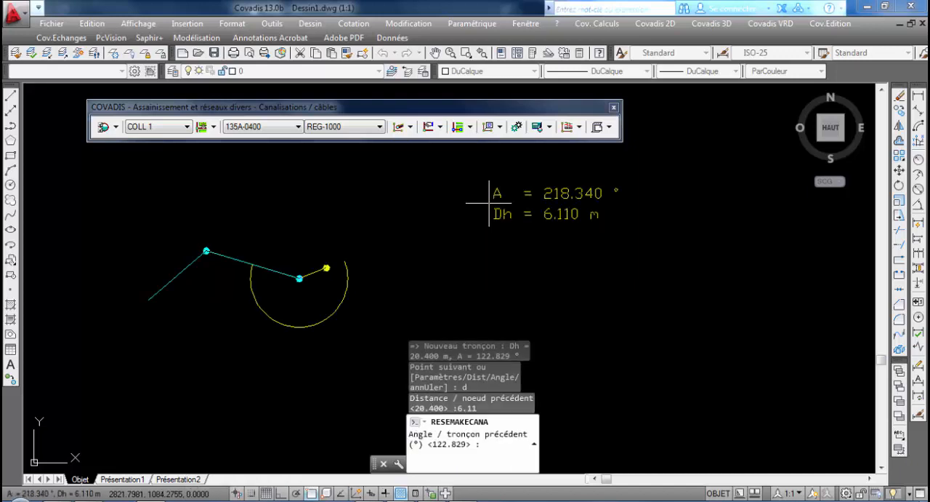
click(479, 215)
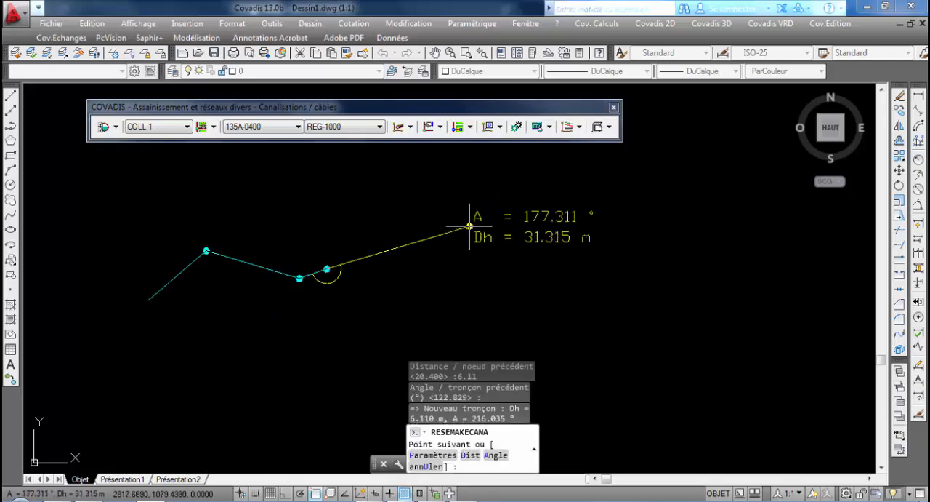
Look up the last distance in the Excel table, draw the fourth section 28.70 m long at about 140° to the third, and finish the pipeline
key(alt+Tab)
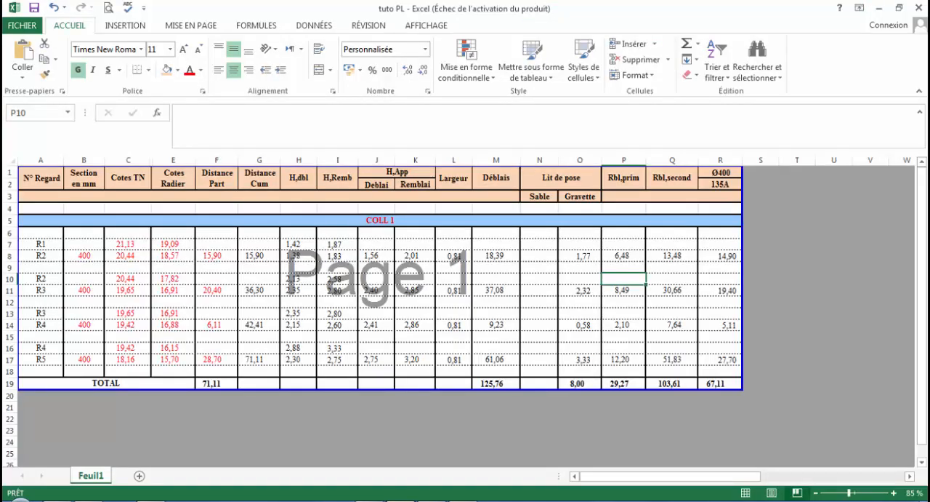
key(alt+Tab)
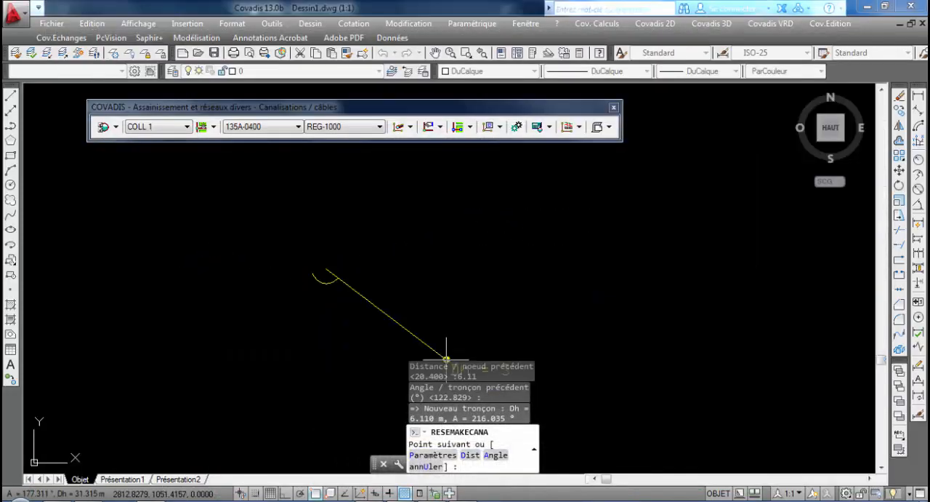
text(d)
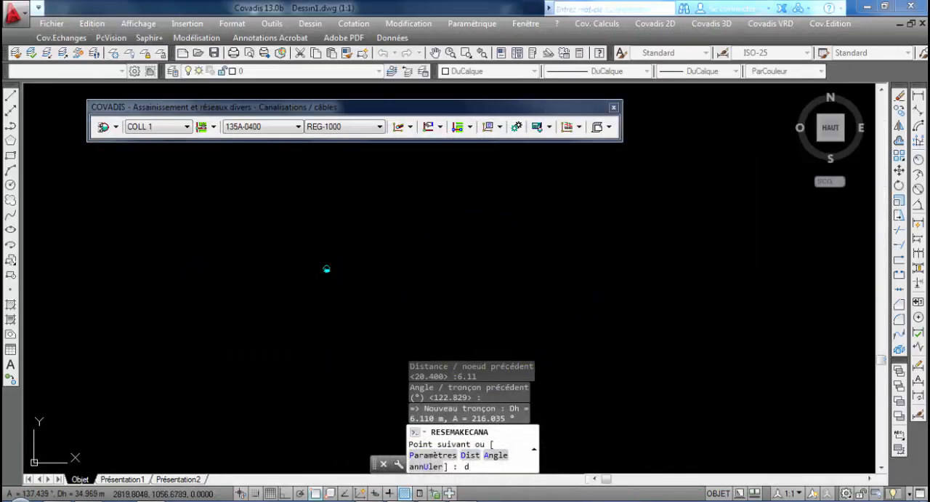
key(Return)
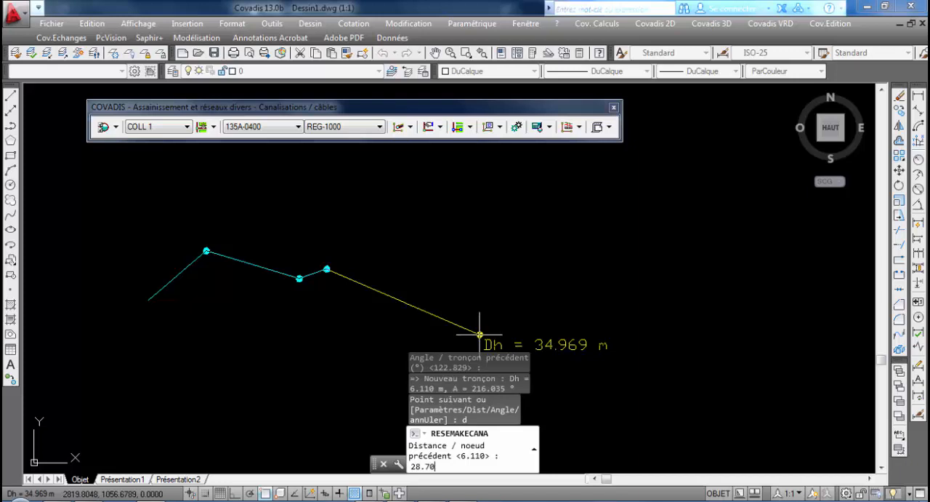
text(28.70)
key(Return)
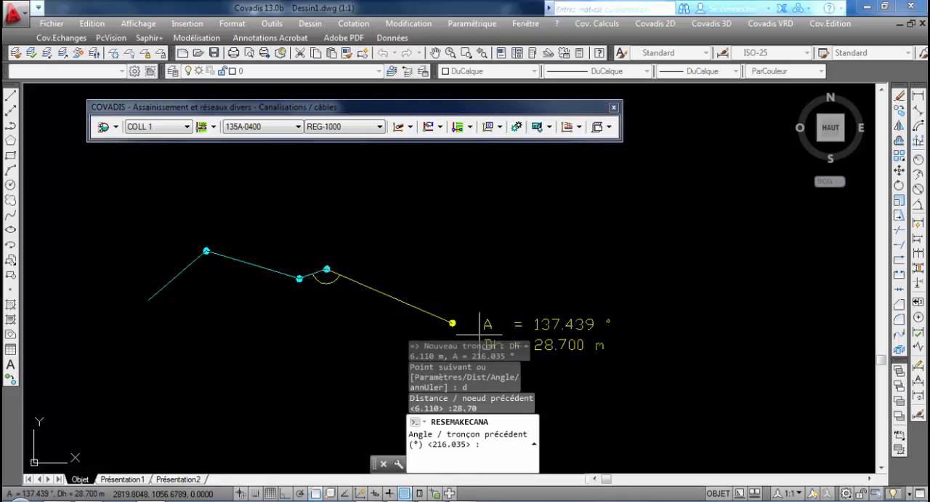
click(546, 353)
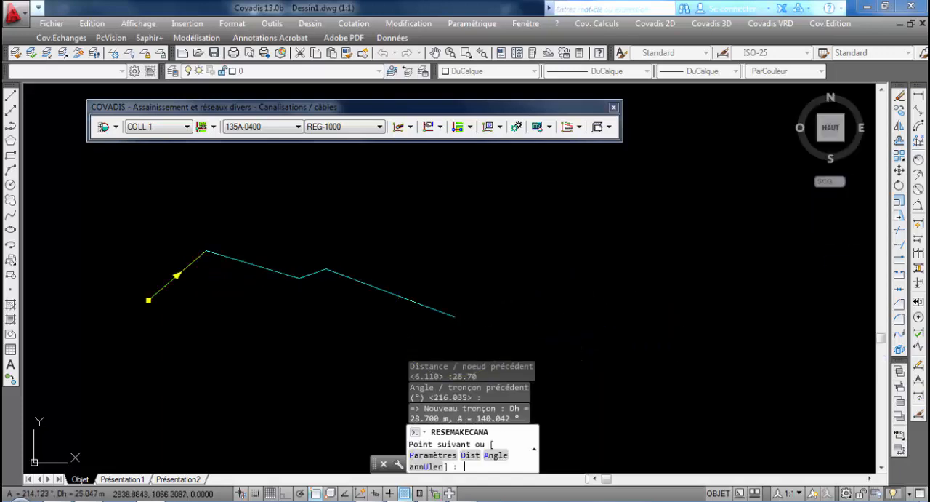
key(Return)
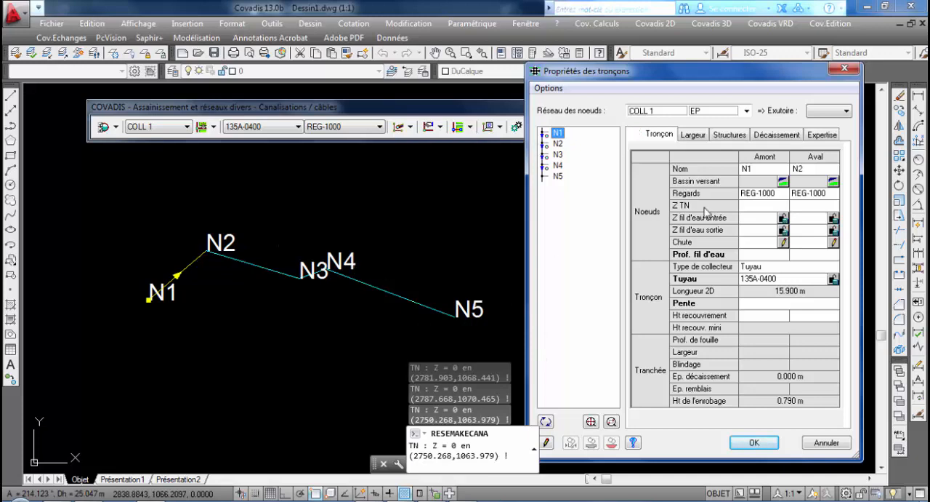
Set upstream node N1's ground level to 21.13 m and its inlet invert level to 19.09 m
click(761, 207)
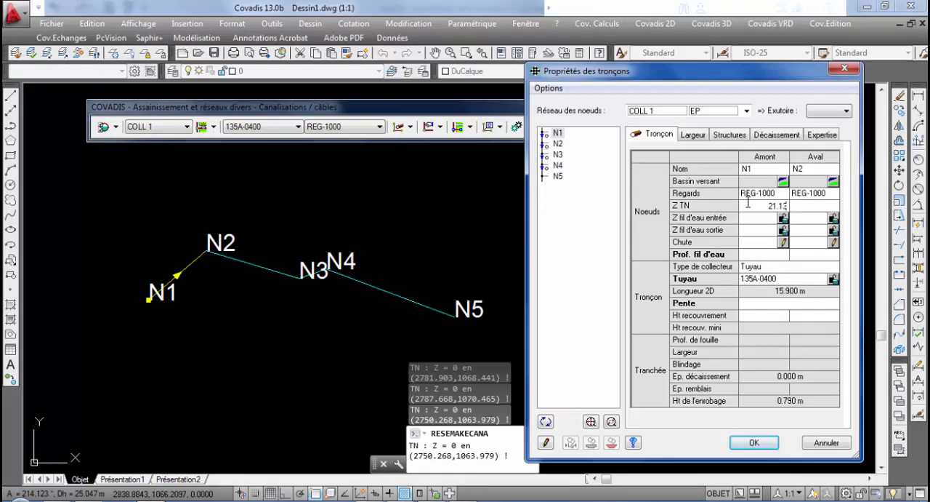
click(756, 222)
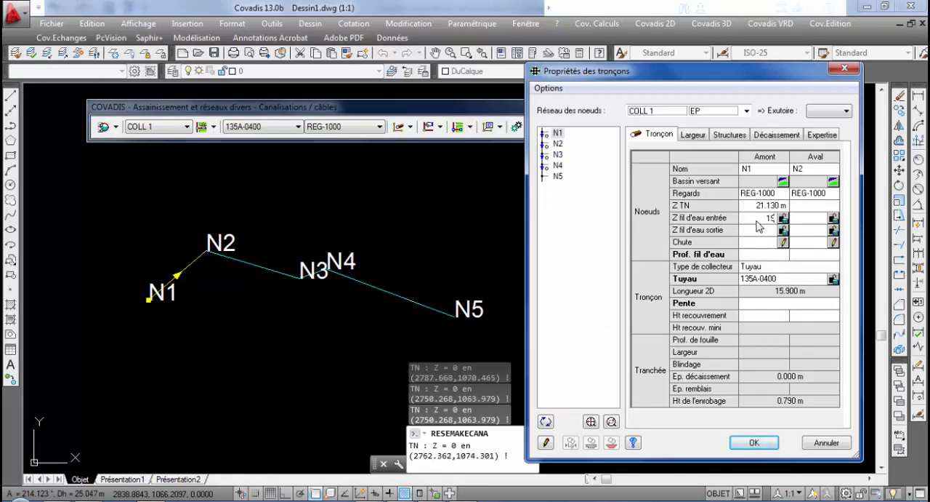
text(19.09)
key(Return)
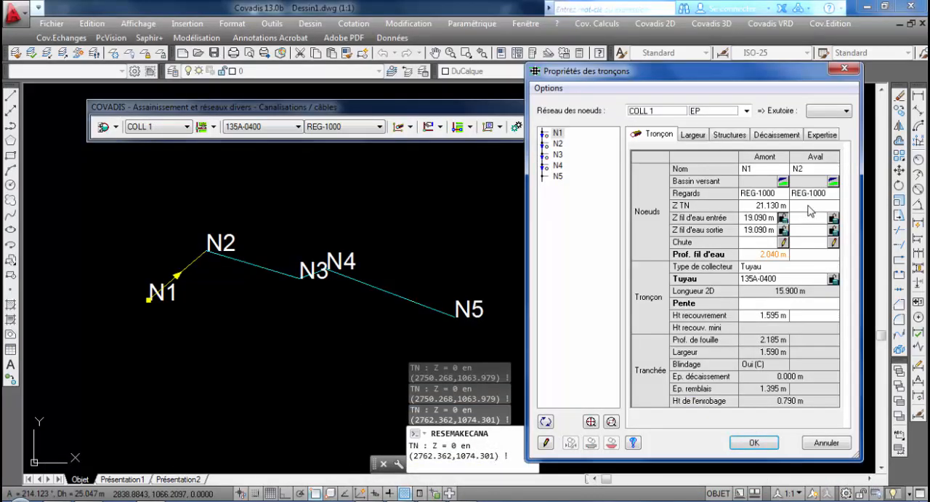
Set downstream node N2's ground level to 20.44 m and its inlet invert level to 18.57 m
click(809, 206)
text(20.44)
key(Return)
text(18.57)
key(Return)
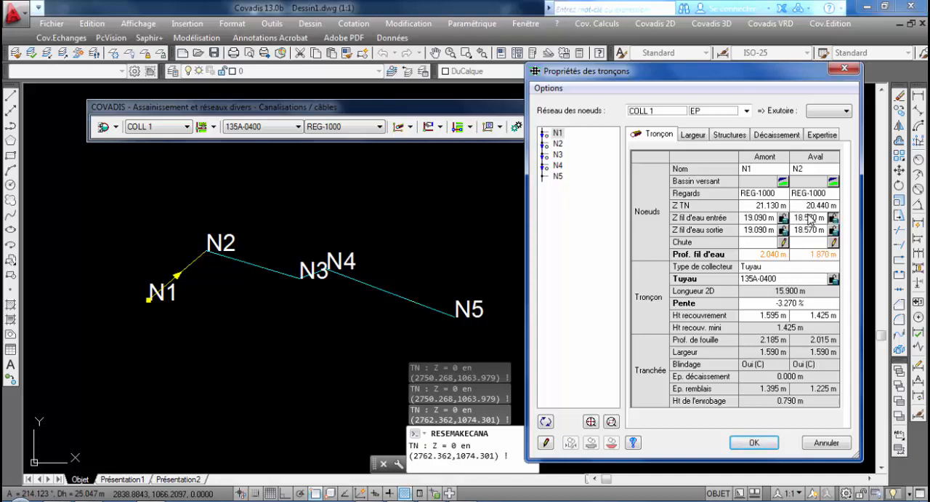
In the N2–N3 section's properties, set node N2's outlet invert level to 17.82 m
click(558, 144)
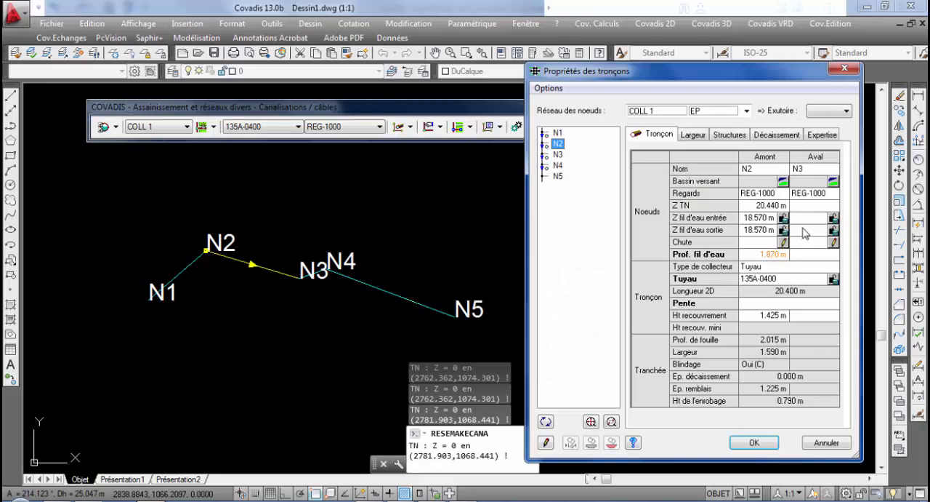
click(760, 229)
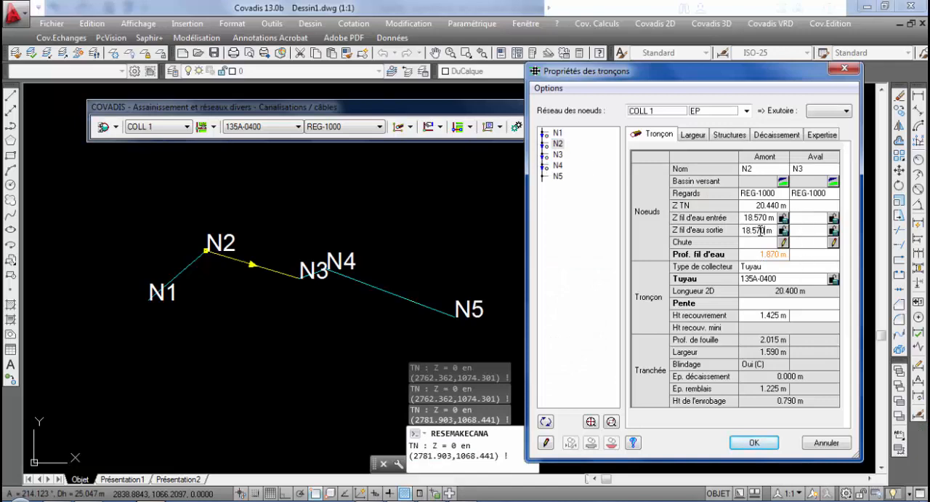
key(BackSpace)
key(BackSpace)
key(BackSpace)
text(2)
key(Return)
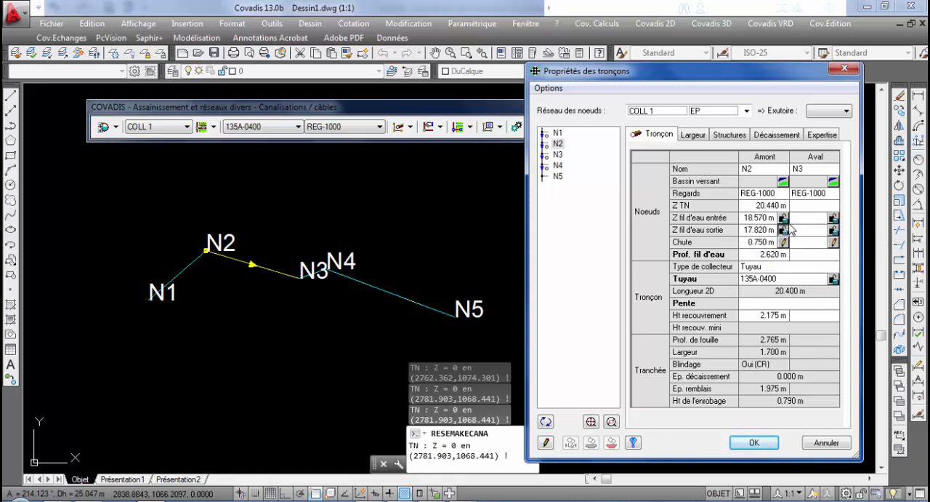
Look up N3's levels in the Excel table and set its ground level to 19.65 m and inlet invert level to 16.91 m
click(814, 207)
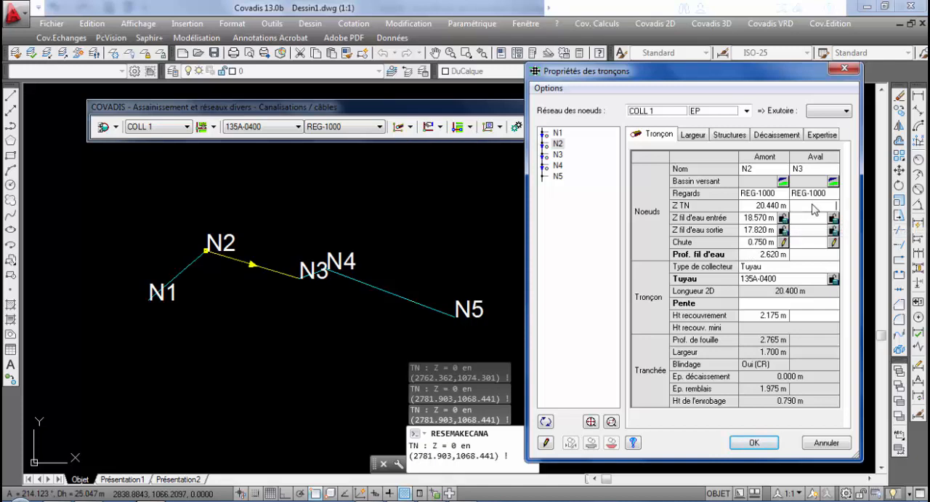
click(400, 500)
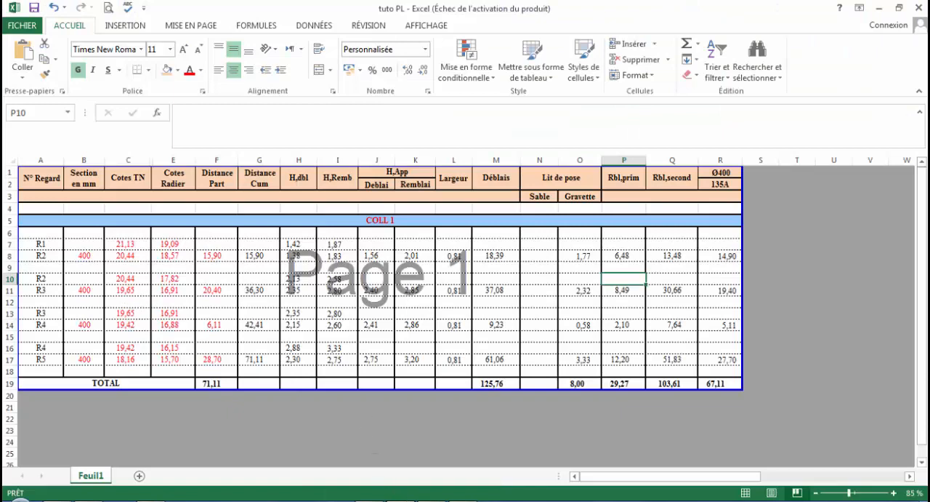
key(alt+Tab)
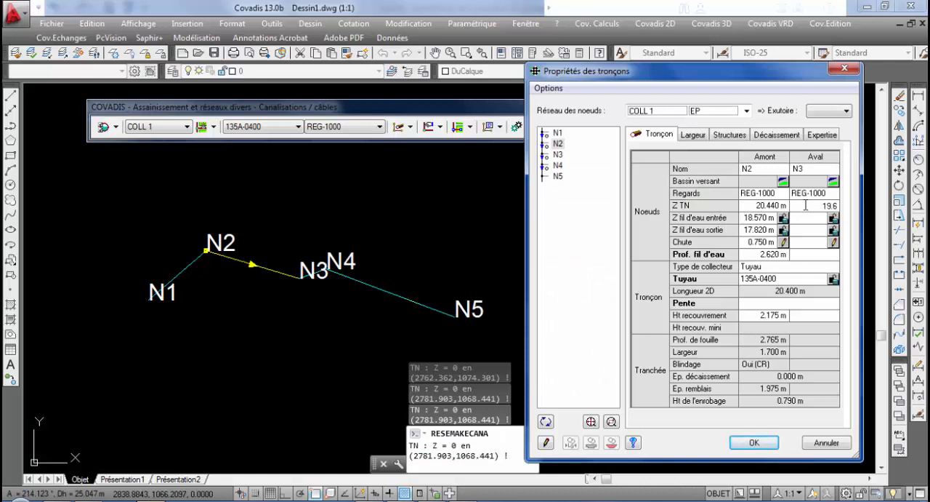
click(798, 219)
text(16.91)
key(Return)
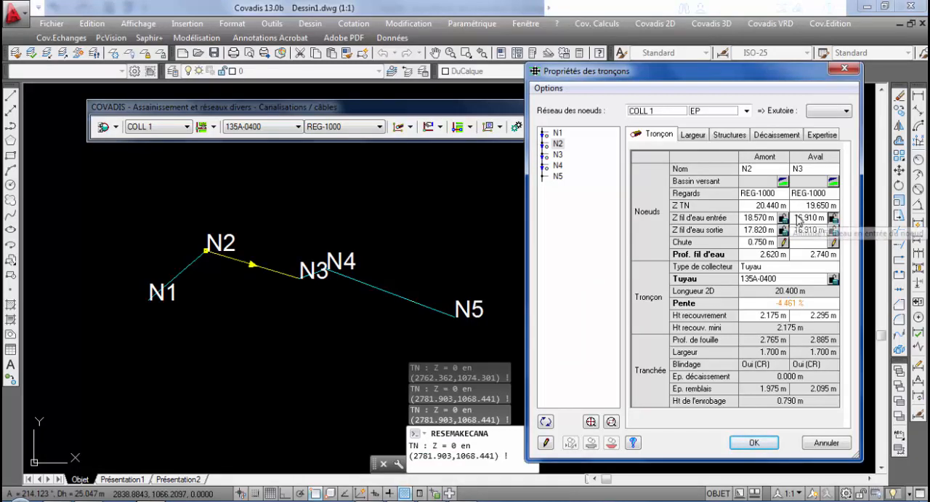
Check the R3 and R4 levels in the Excel table, and set N4's ground level to 19.42 m and inlet invert level to 16.88 m
click(364, 501)
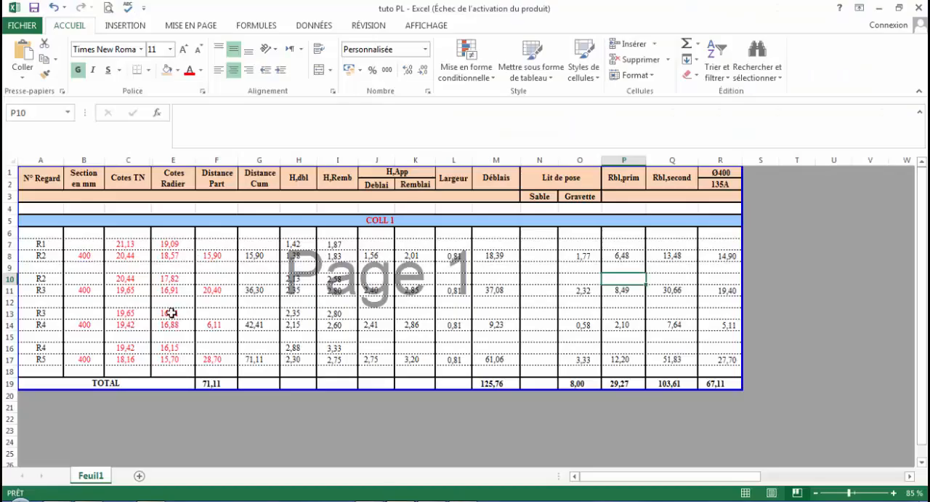
click(172, 313)
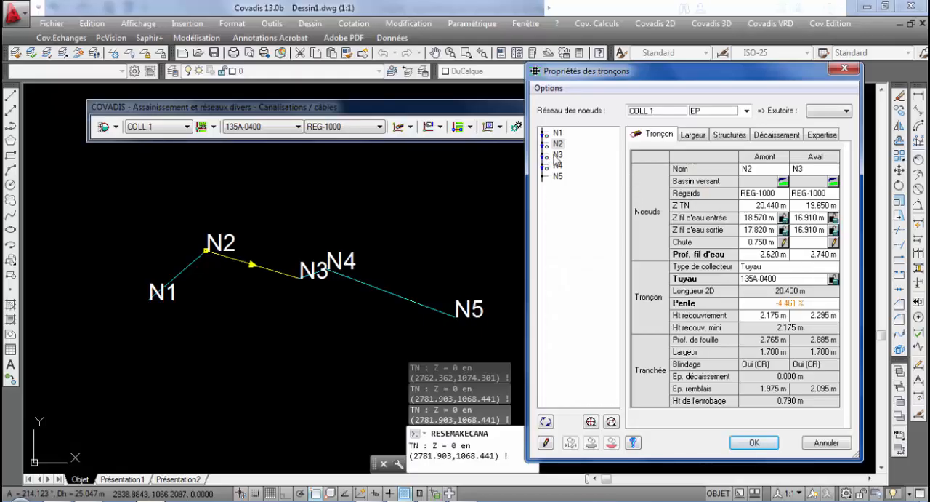
click(559, 155)
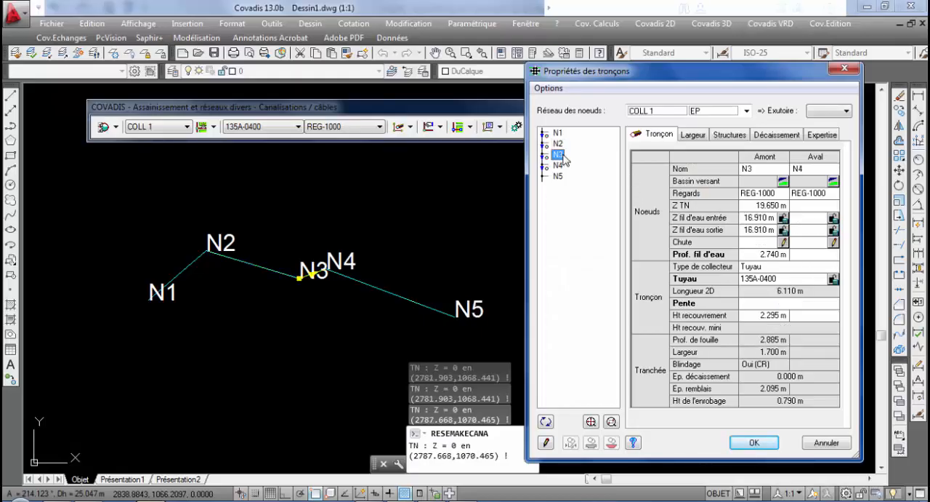
click(805, 207)
click(811, 219)
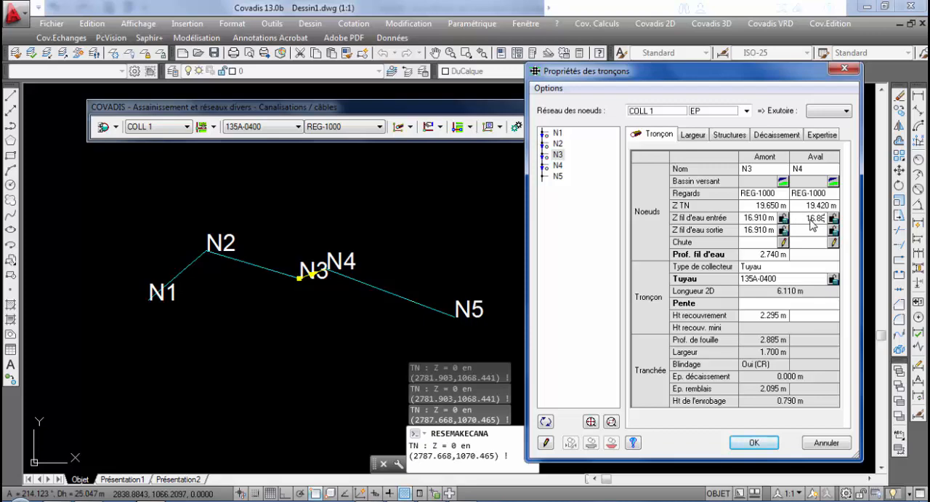
key(Return)
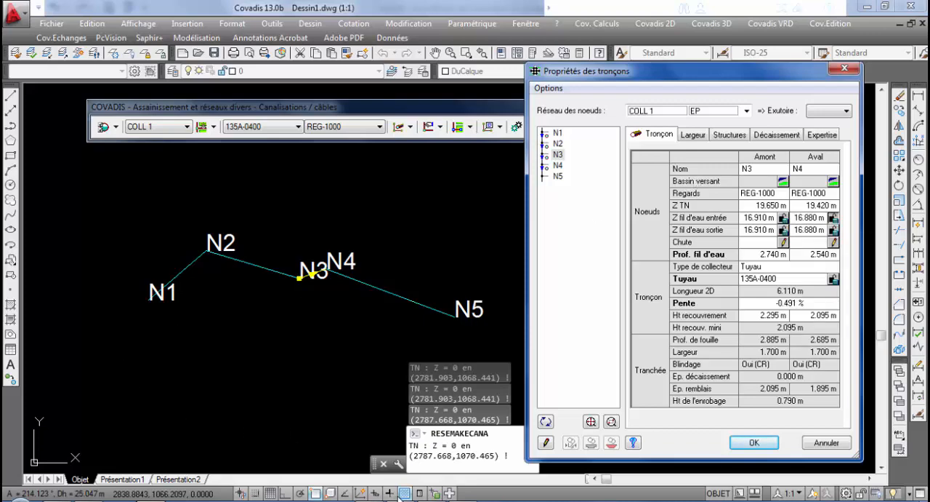
Set node N4's outlet invert level to 16.15 m in the N3–N4 section's properties
click(399, 501)
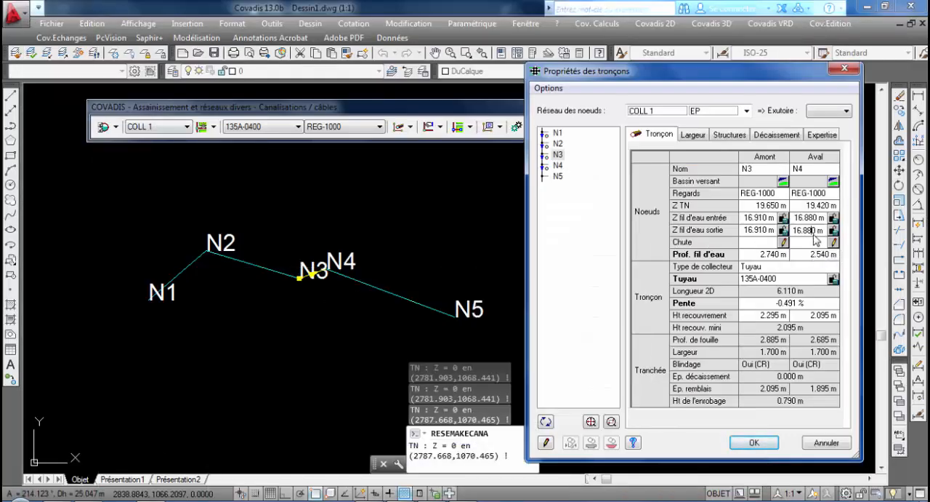
key(BackSpace)
key(BackSpace)
key(Return)
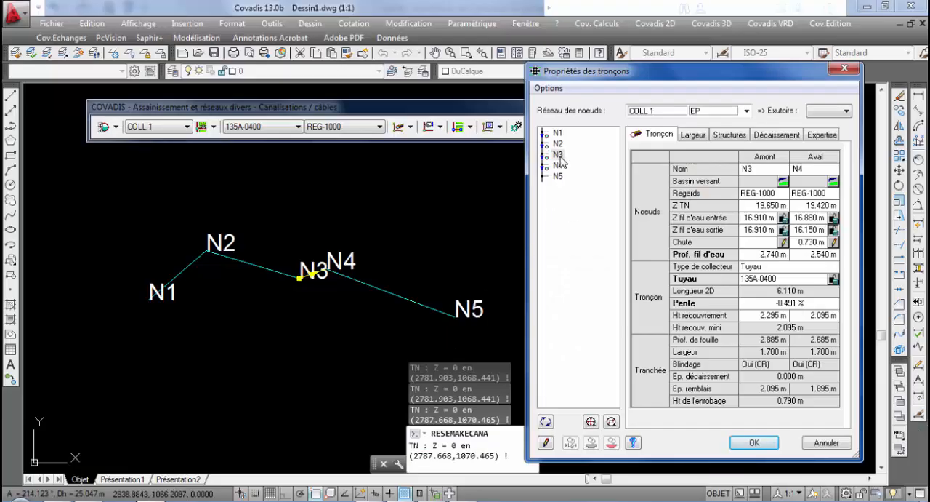
In the N4–N5 section, set N5's ground level to 18.16 m and inlet invert level to 15.70 m, and accept the section properties
click(559, 157)
click(558, 166)
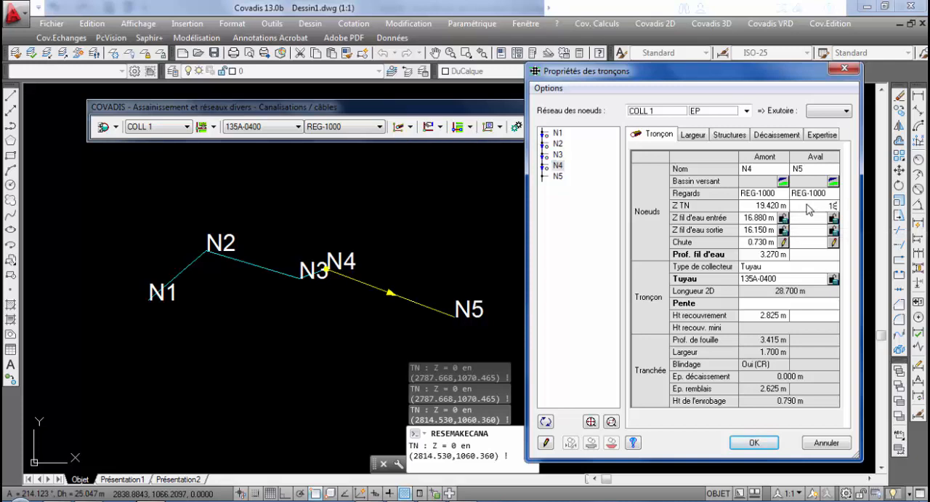
click(810, 217)
text(15.70)
key(Return)
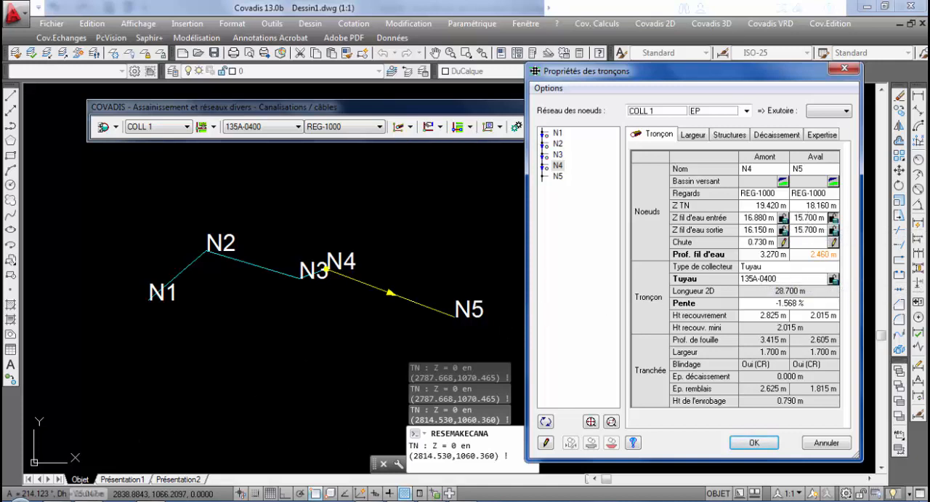
key(alt+Tab)
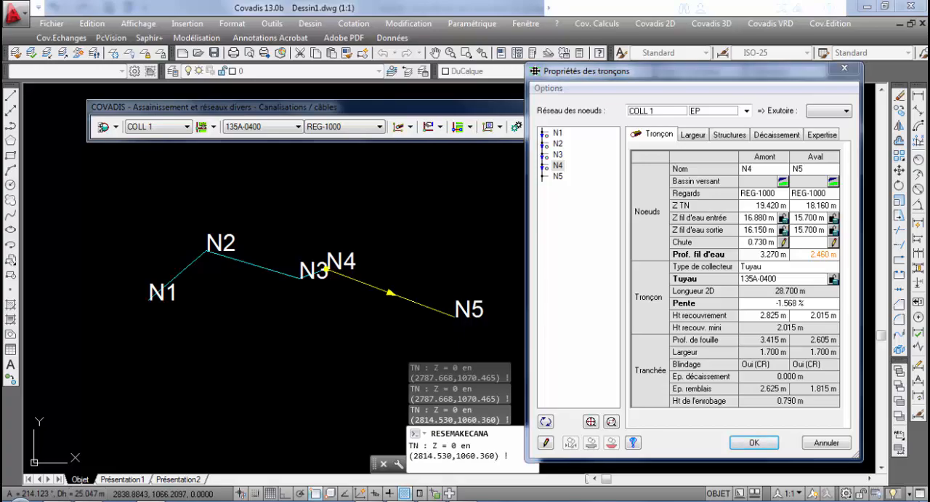
key(alt+Tab)
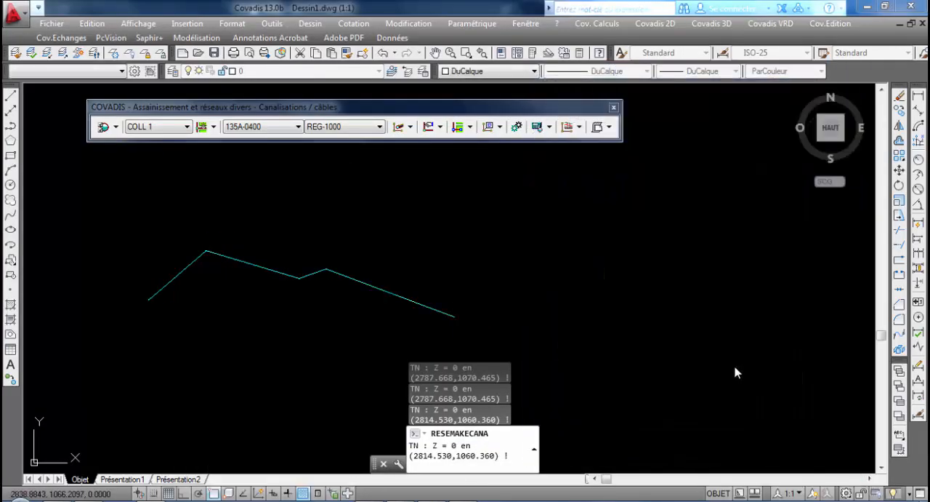
Draw the longitudinal profile of the COLL 1 pipeline with the EP 1.prl page layout, placing it above and right of the pipeline
click(579, 126)
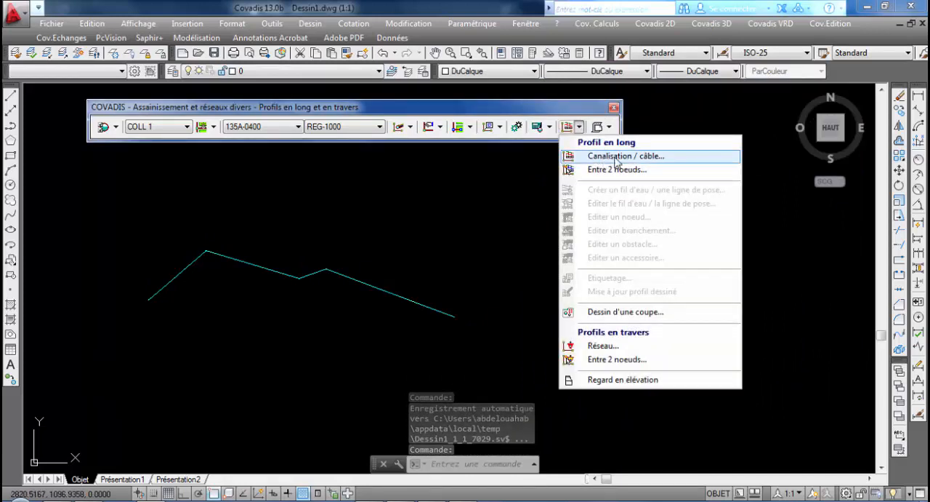
click(609, 156)
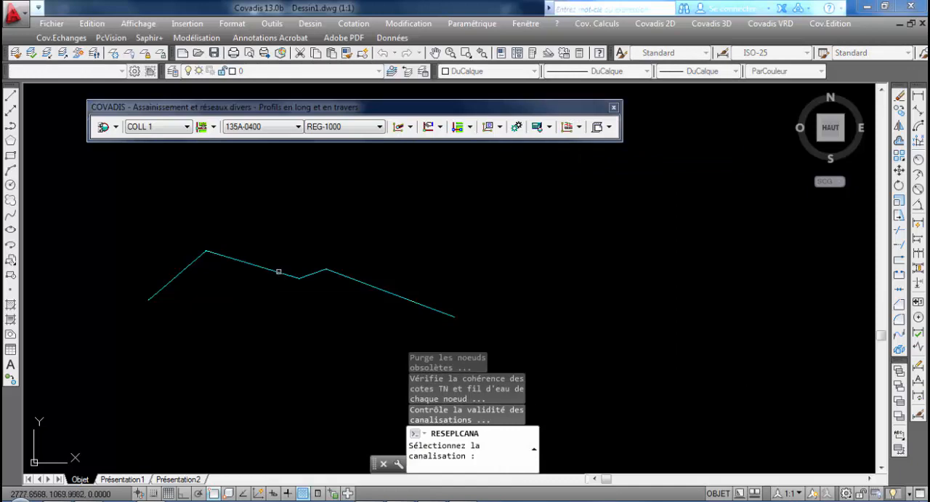
click(413, 299)
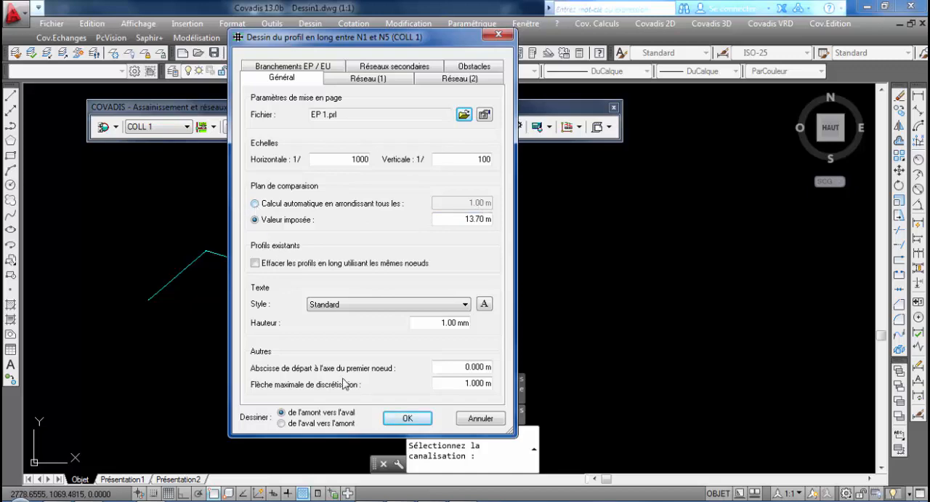
click(412, 417)
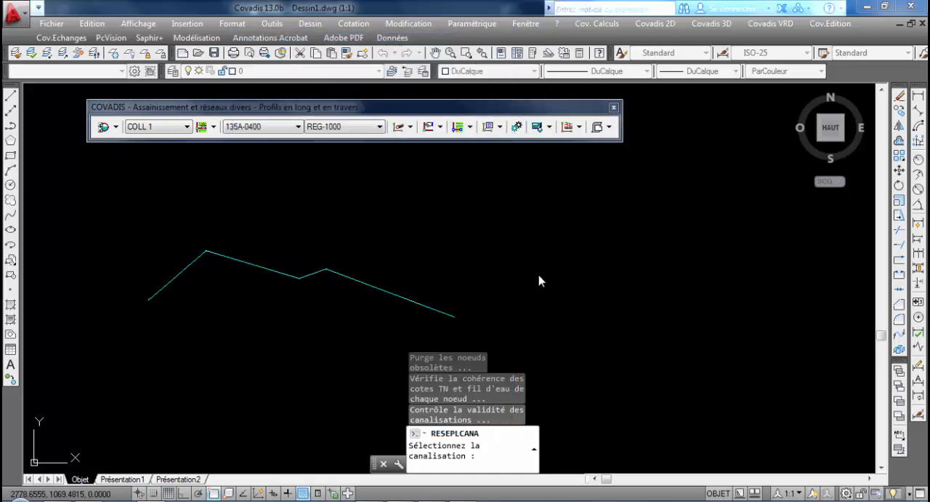
middle_drag(559, 229, 459, 284)
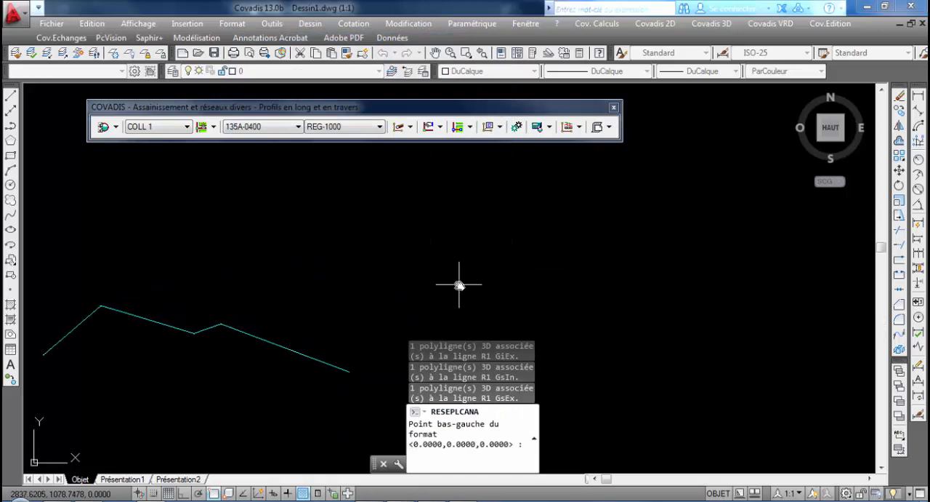
click(512, 227)
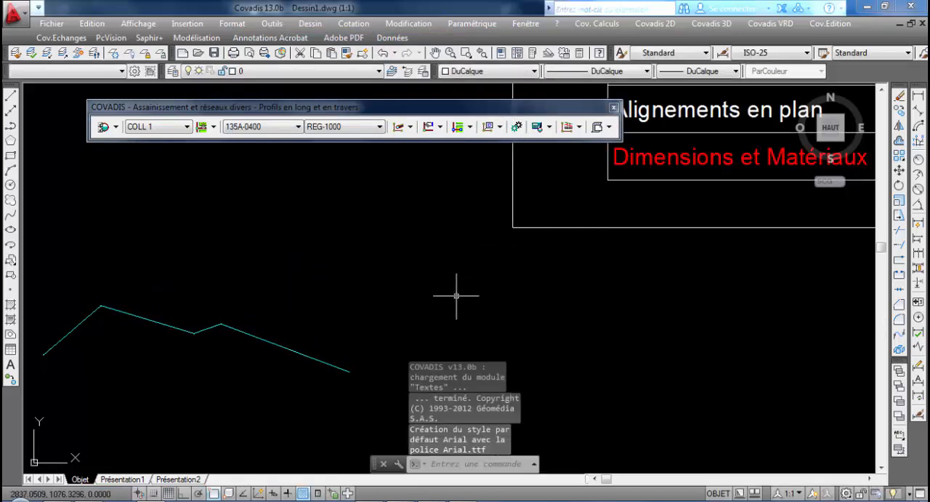
Examine the drawn longitudinal profile, including the ground line, the pipe inverts and drops at each manhole, and the data table
scroll(457, 295, down, 5)
middle_drag(407, 298, 296, 379)
middle_drag(614, 171, 616, 175)
scroll(436, 217, up, 6)
scroll(476, 249, down, 4)
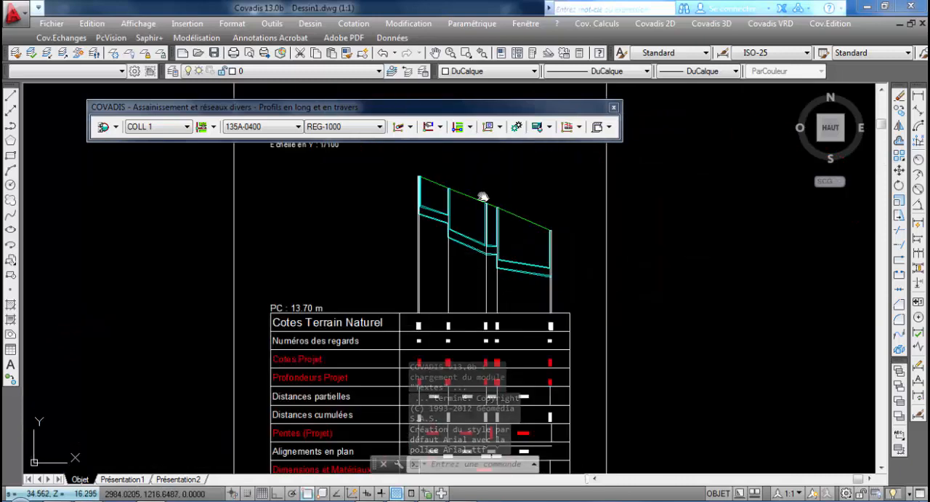
scroll(494, 275, up, 5)
middle_drag(516, 220, 538, 455)
scroll(559, 282, up, 2)
middle_drag(560, 282, 557, 500)
middle_drag(528, 310, 564, 377)
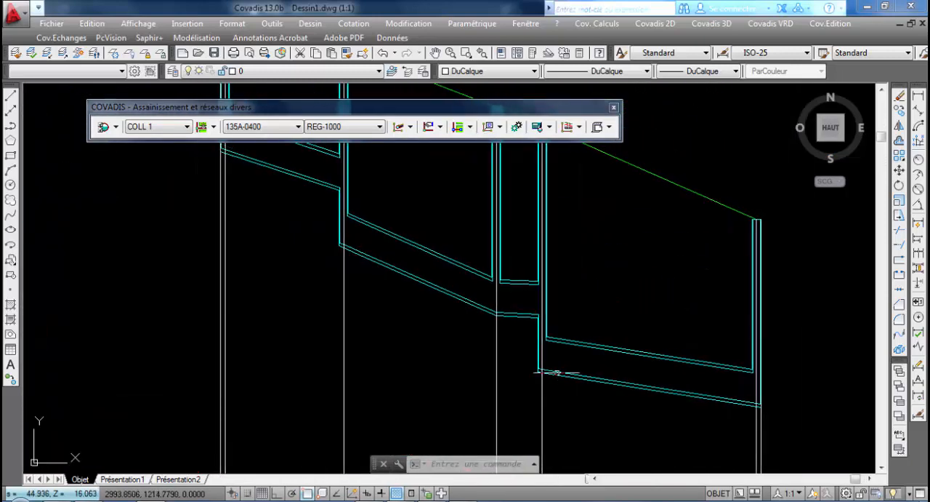
scroll(514, 285, down, 2)
scroll(514, 300, up, 4)
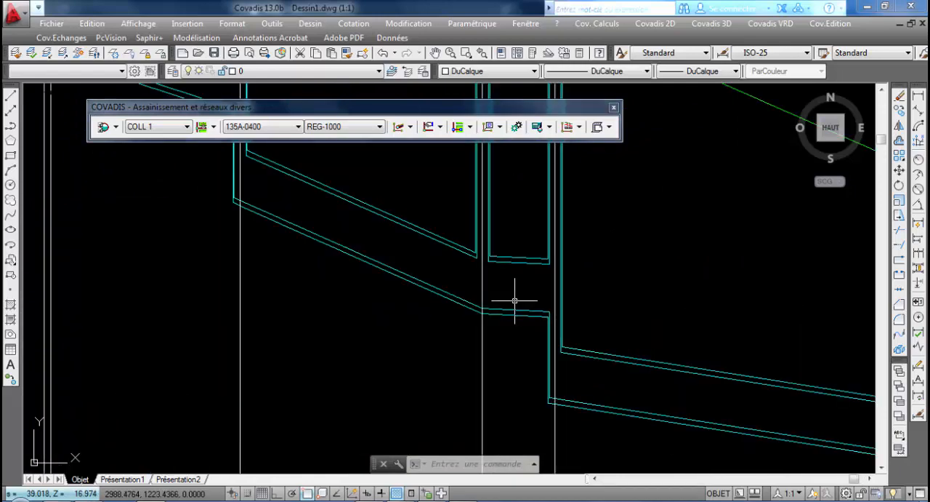
middle_drag(565, 329, 564, 234)
scroll(564, 234, down, 4)
scroll(493, 283, down, 6)
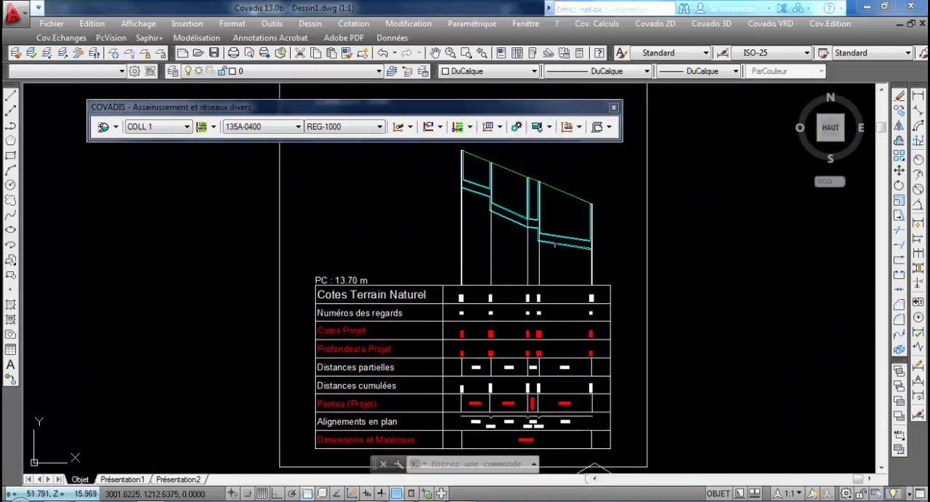
scroll(495, 283, up, 2)
middle_drag(517, 263, 481, 81)
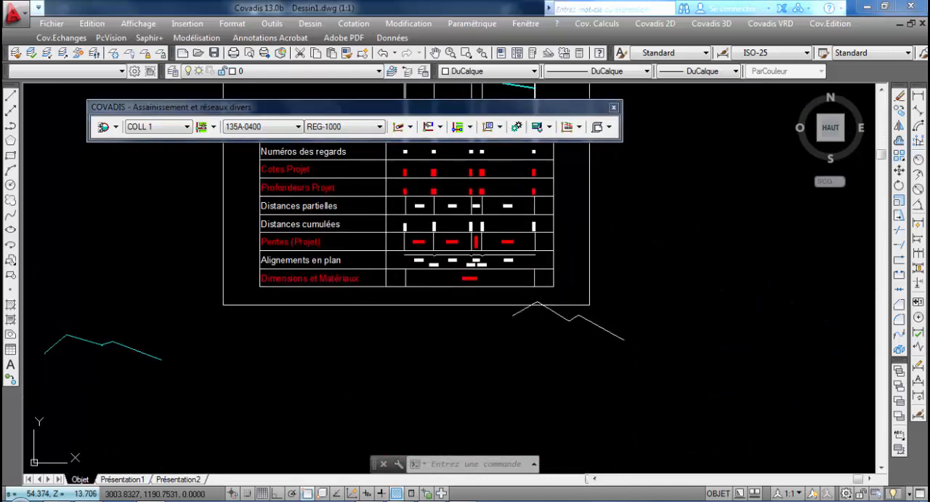
Move the white polyline from the bottom edge of the profile frame to the empty area left of the cyan pipeline
middle_drag(499, 364, 509, 301)
mouse_move(509, 301)
middle_down()
mouse_move(575, 301)
mouse_move(652, 342)
middle_up()
middle_drag(631, 312, 538, 289)
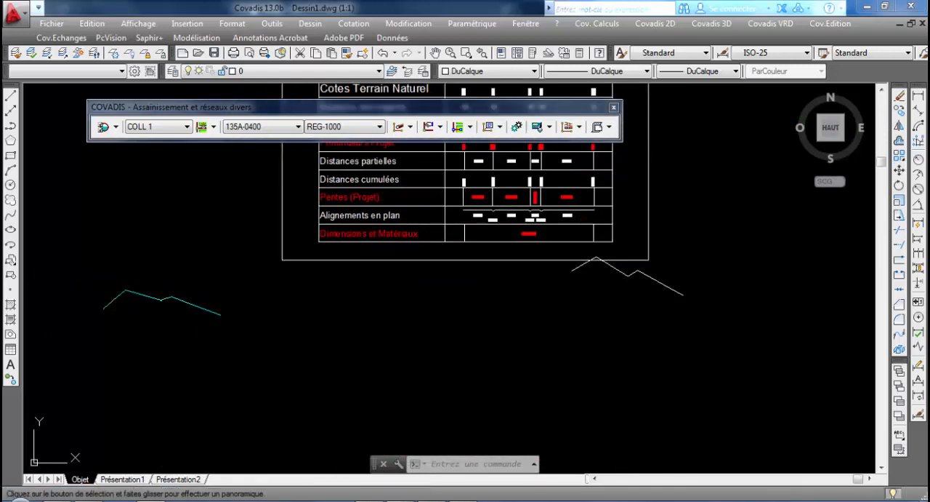
click(728, 317)
click(664, 273)
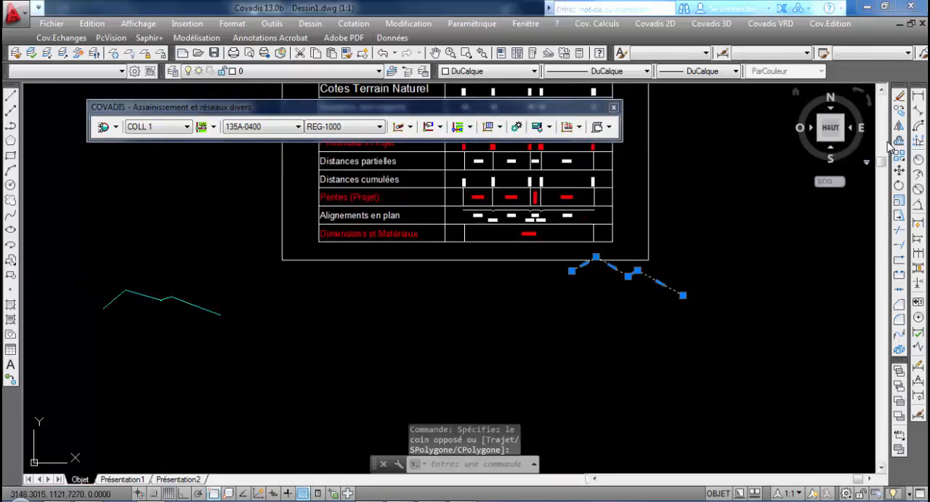
click(900, 170)
click(646, 274)
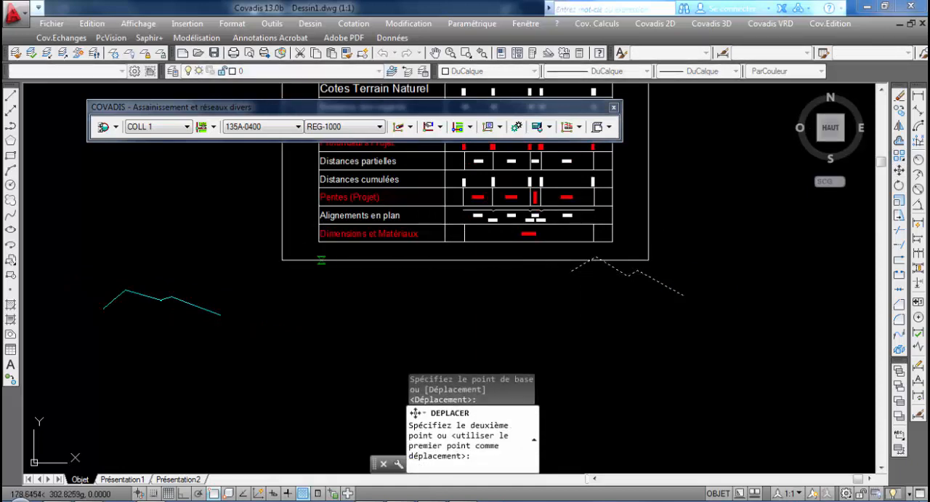
middle_drag(322, 260, 648, 315)
key(Escape)
mouse_move(210, 218)
middle_down()
mouse_move(373, 208)
mouse_move(363, 225)
middle_up()
scroll(360, 220, up, 2)
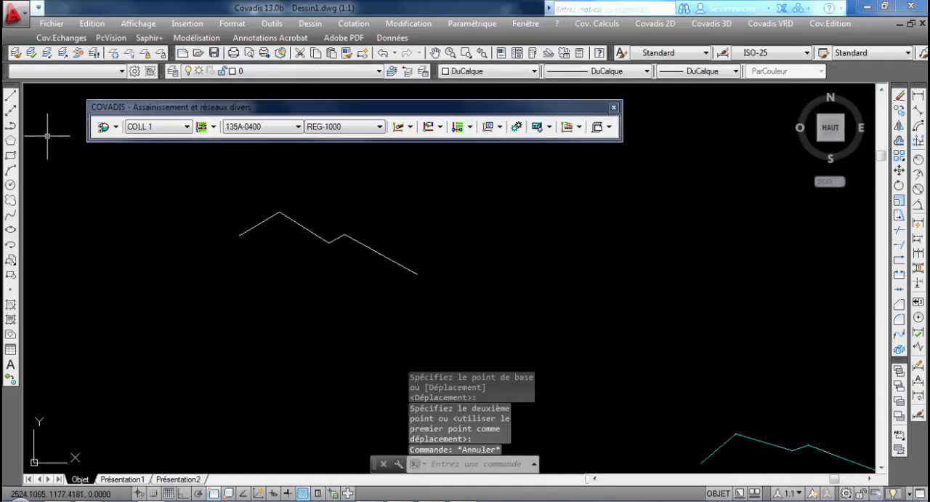
Delete the white polyline
click(441, 270)
click(357, 230)
key(Delete)
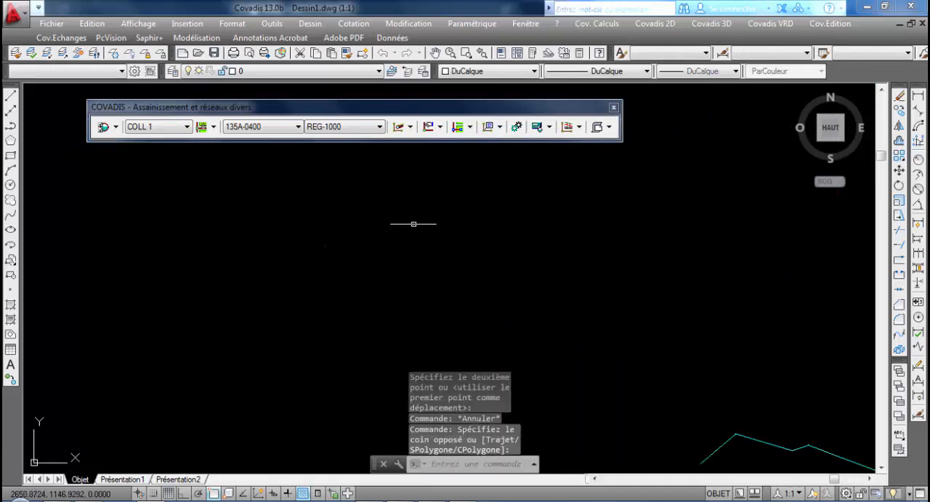
Start a new polyline in the empty area left of the cyan pipeline and look up COLL 1's partial distances in the Excel table
click(10, 125)
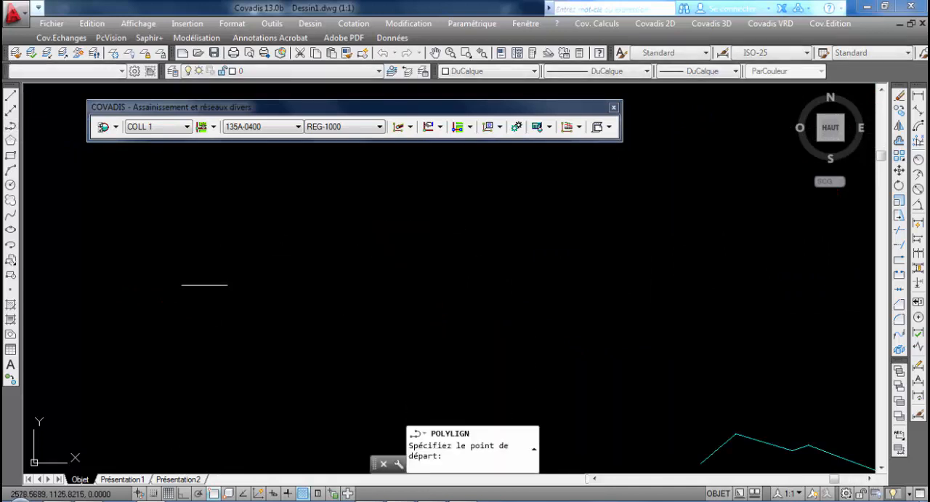
click(186, 297)
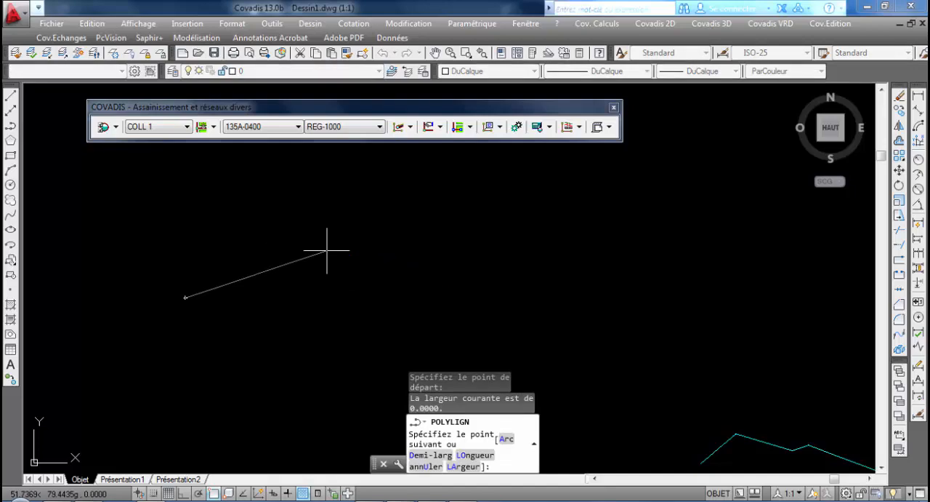
click(361, 499)
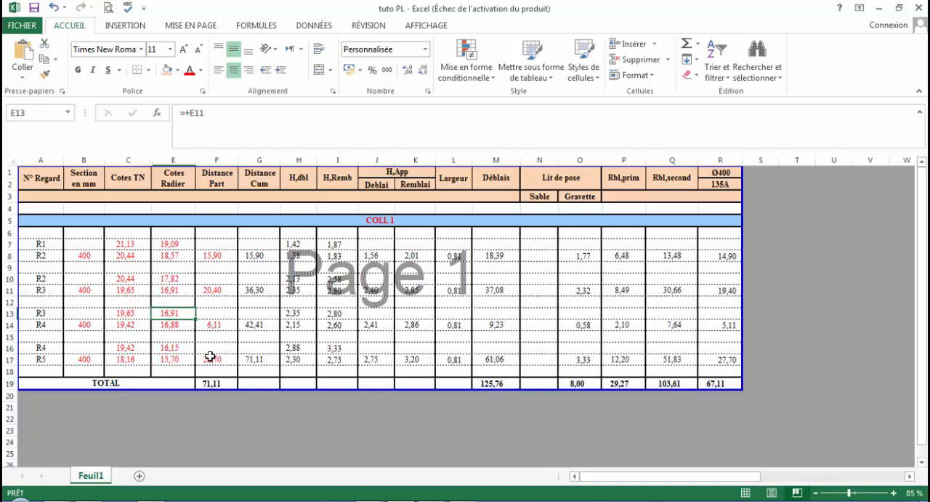
click(879, 8)
Draw the polyline's first segment 15.90 m long upward to the right and its second segment 20.40 m long downward to the right
scroll(327, 306, down, 3)
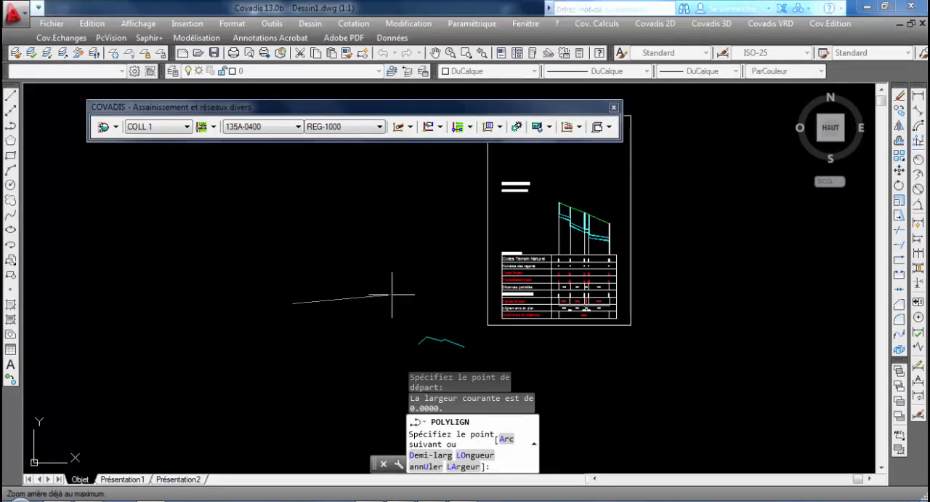
middle_drag(421, 304, 410, 241)
scroll(426, 327, up, 2)
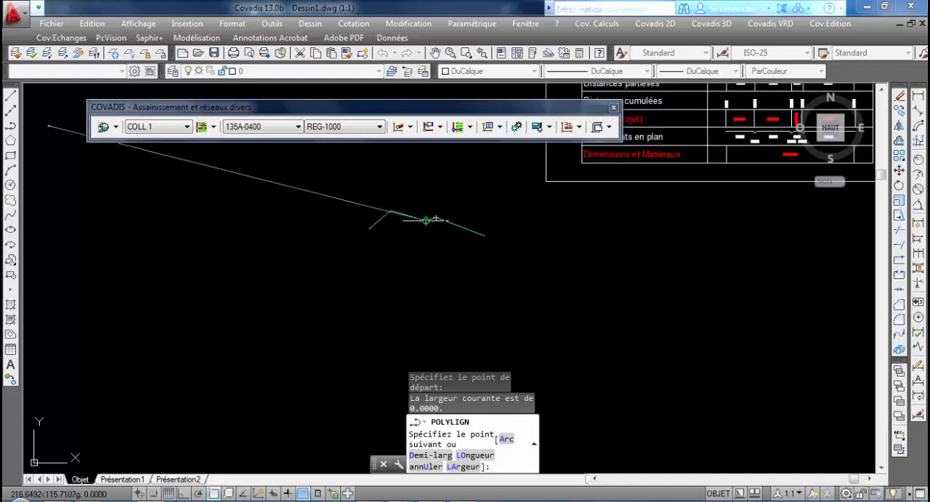
scroll(502, 364, down, 4)
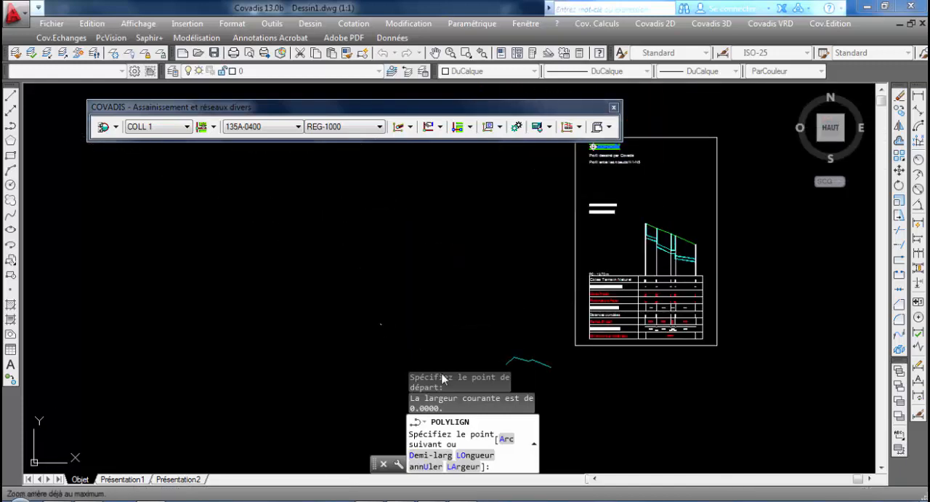
middle_drag(441, 251, 349, 222)
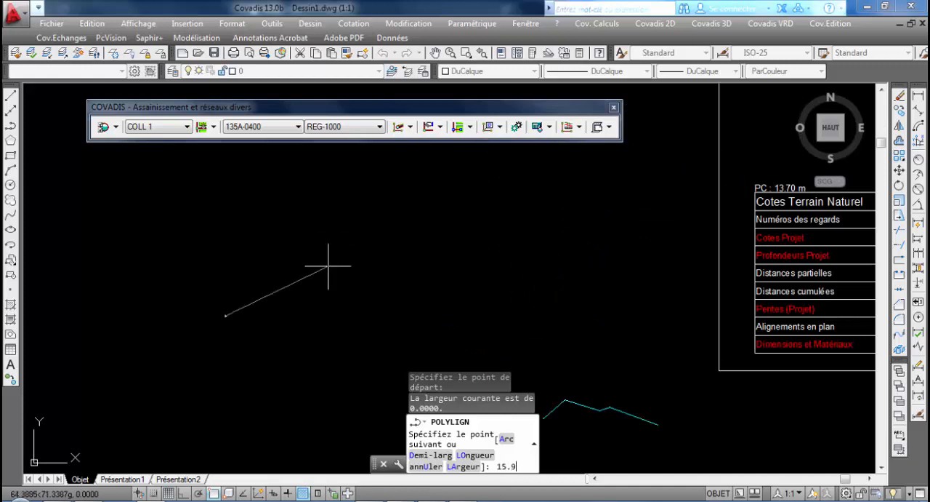
text(0)
key(Return)
click(250, 304)
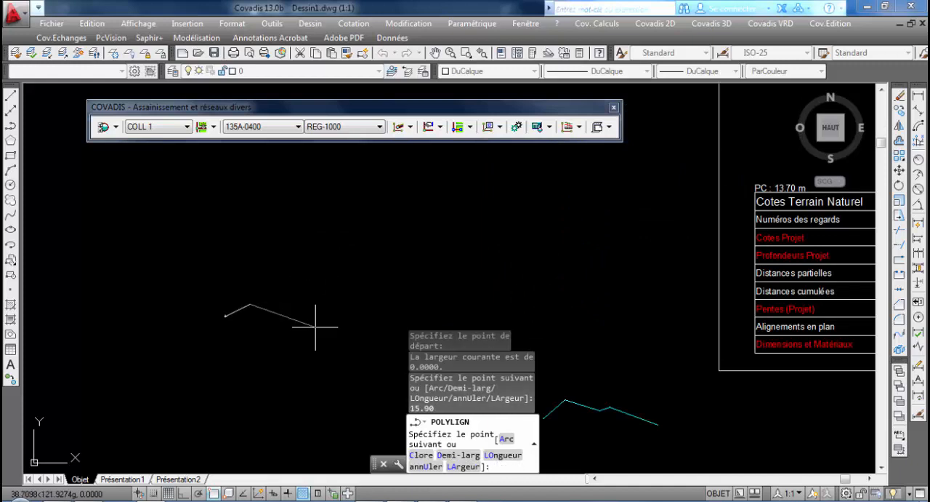
text(20.40)
key(Return)
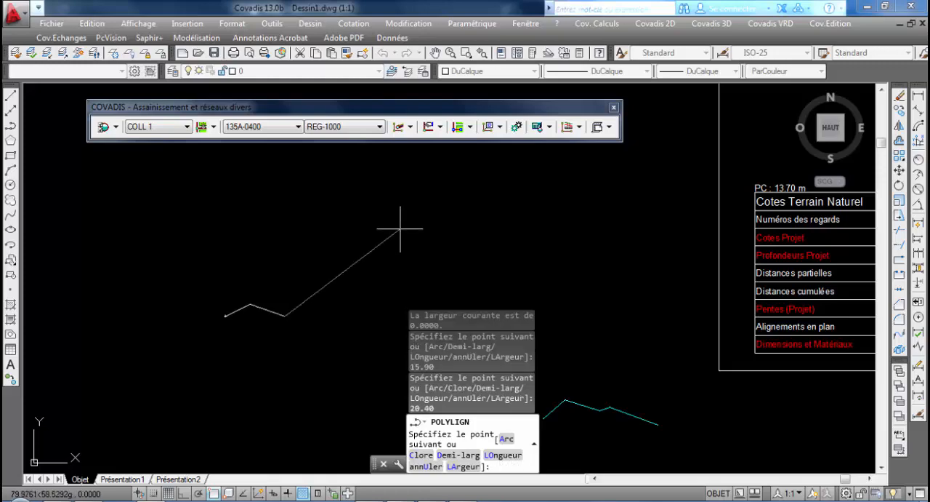
Check the partial distances in the profile table, add polyline segments of 6.11 m and 28.70 m, and finish the polyline
scroll(358, 242, down, 3)
scroll(590, 225, up, 5)
middle_drag(497, 215, 507, 0)
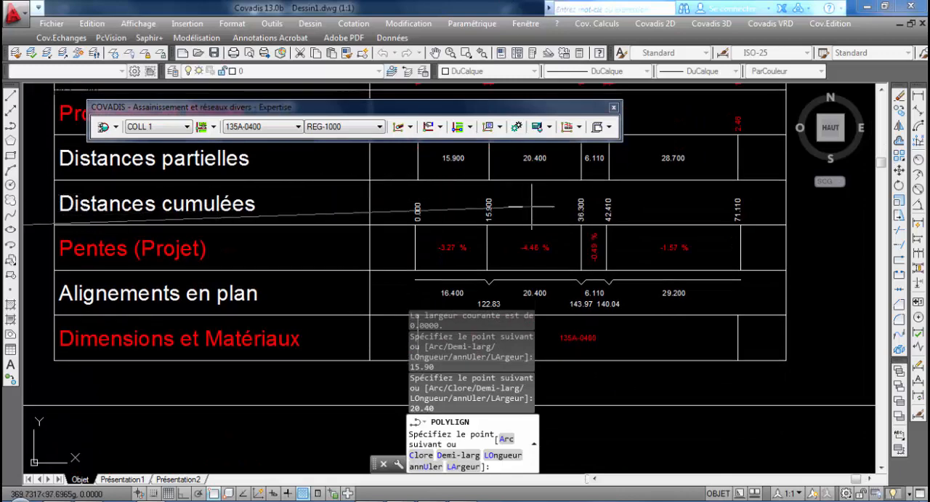
scroll(414, 207, down, 4)
middle_drag(312, 249, 759, 301)
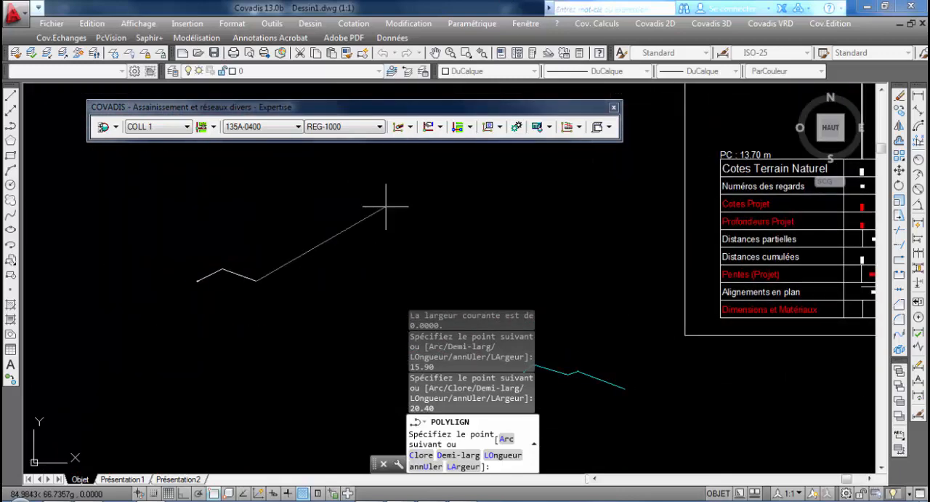
key(Return)
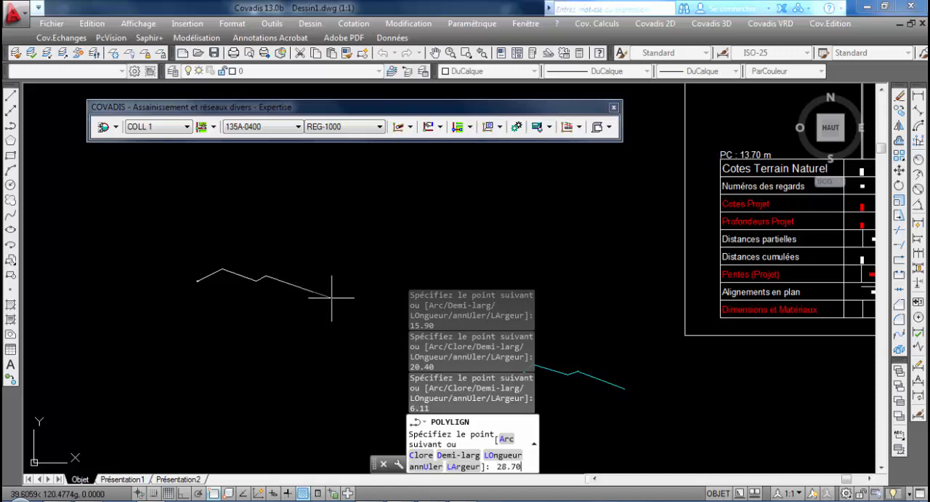
key(Return)
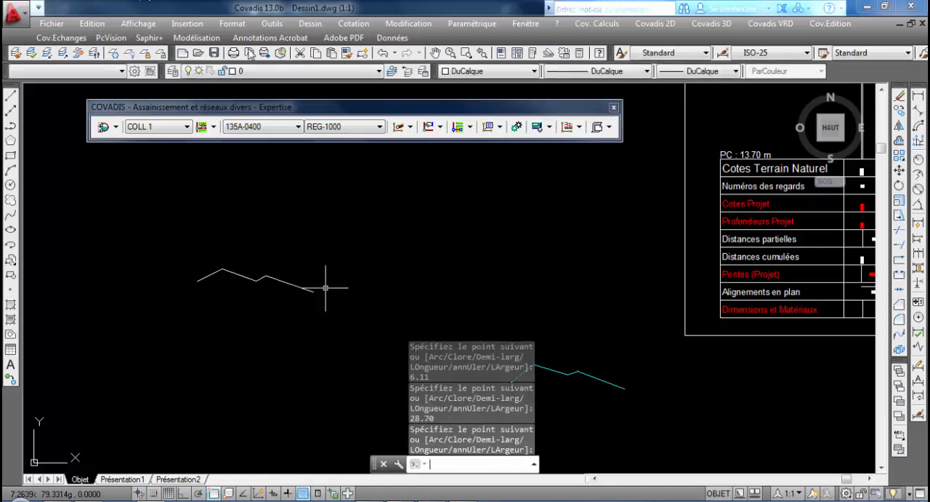
key(Return)
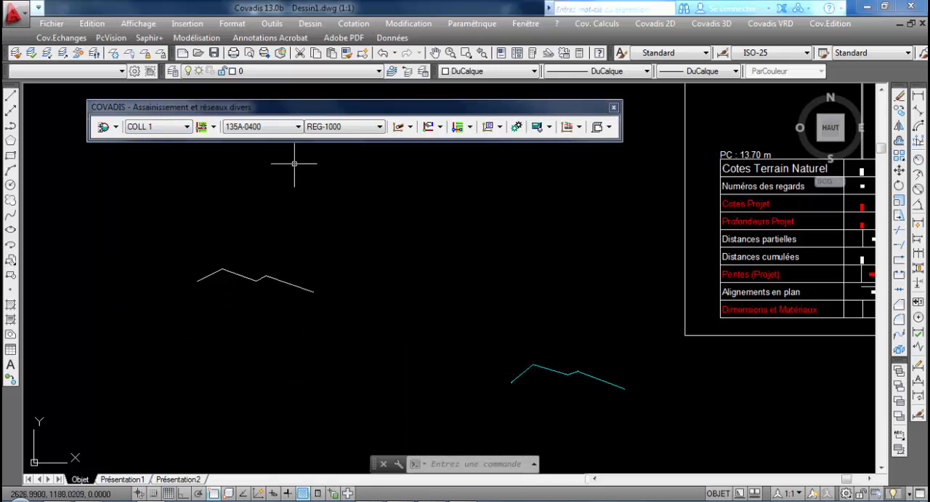
Create a new stormwater (EP) network and name it Coll 2
click(157, 130)
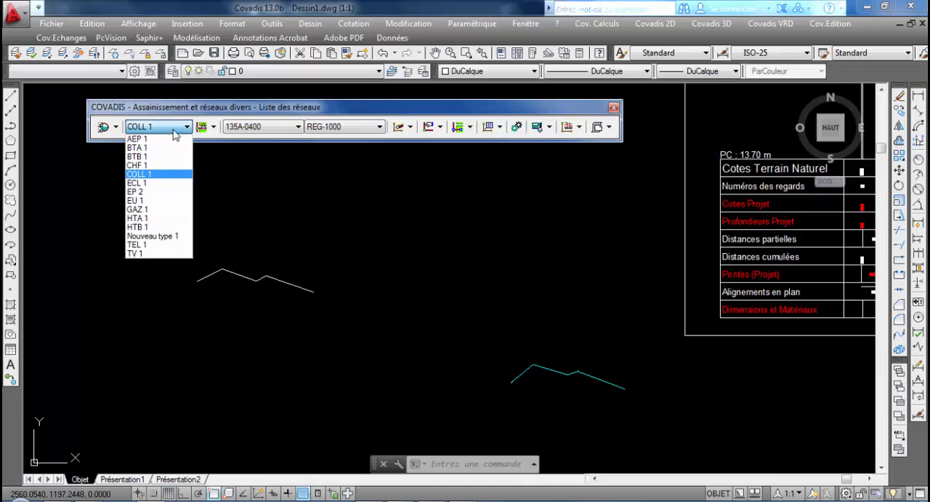
click(213, 127)
click(213, 128)
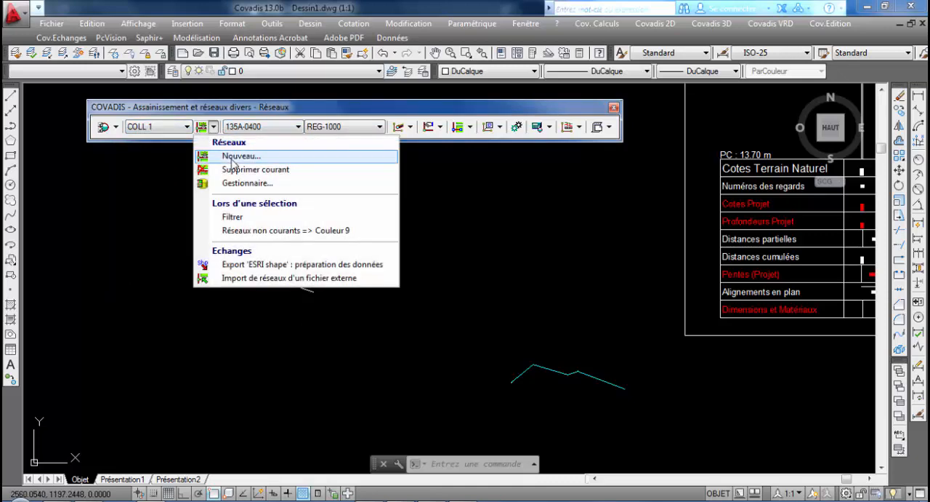
click(232, 157)
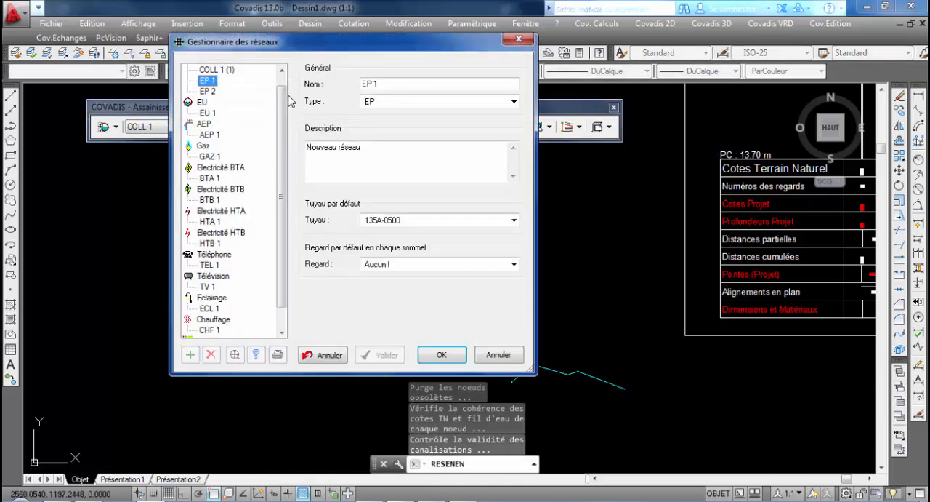
click(394, 85)
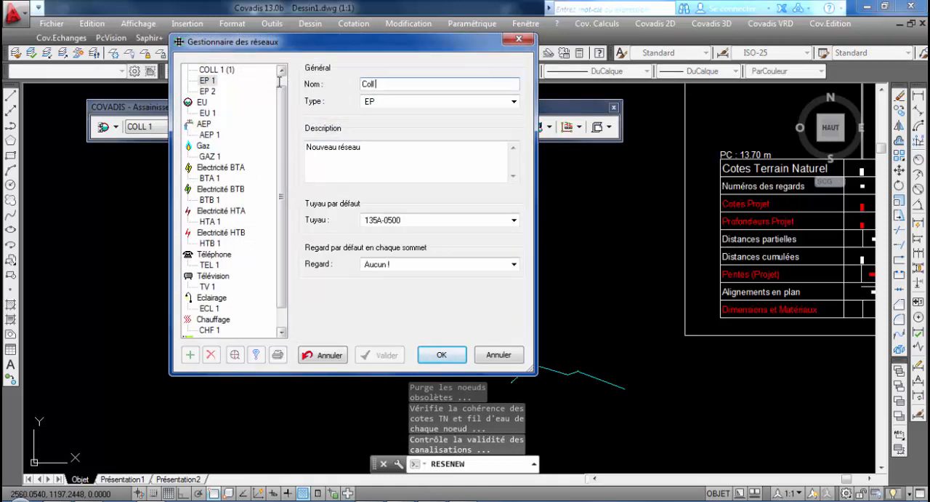
Set Coll 2's default pipe to 135A-0400 and its default manhole to REG-1000, save the network and make it current
click(433, 219)
scroll(429, 182, up, 1)
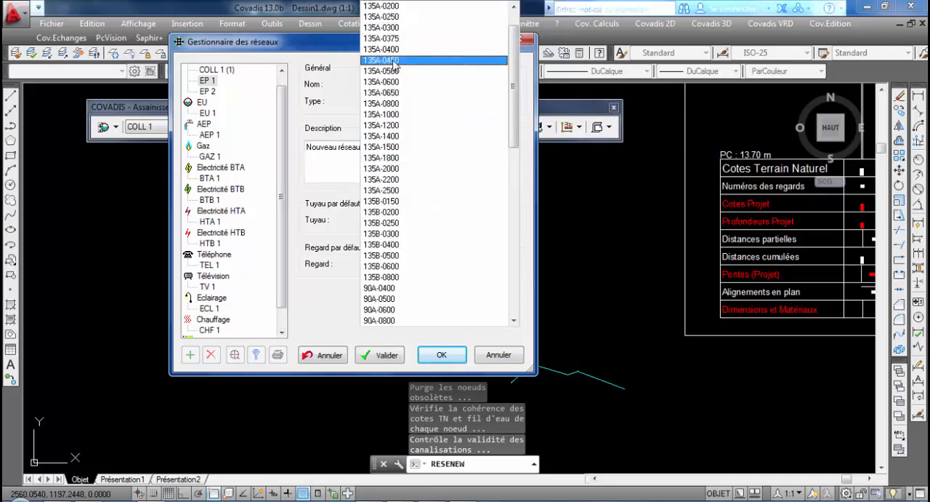
click(399, 48)
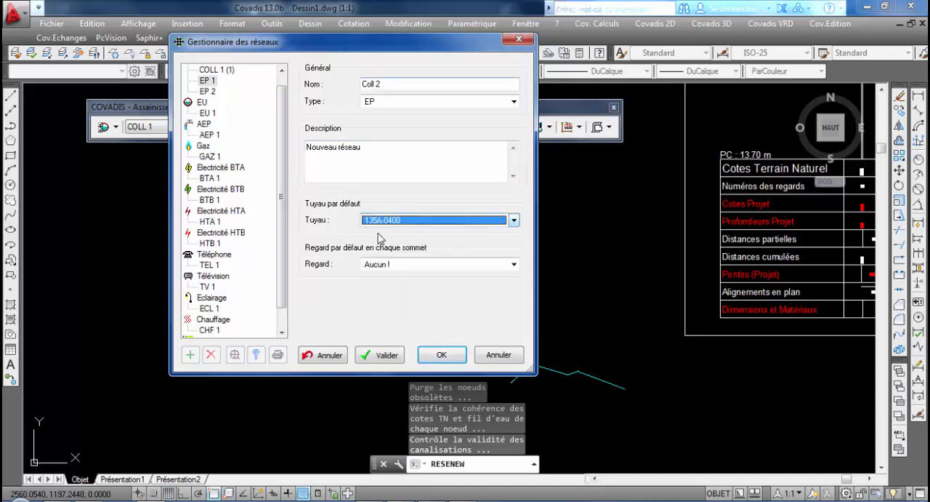
click(423, 275)
click(400, 289)
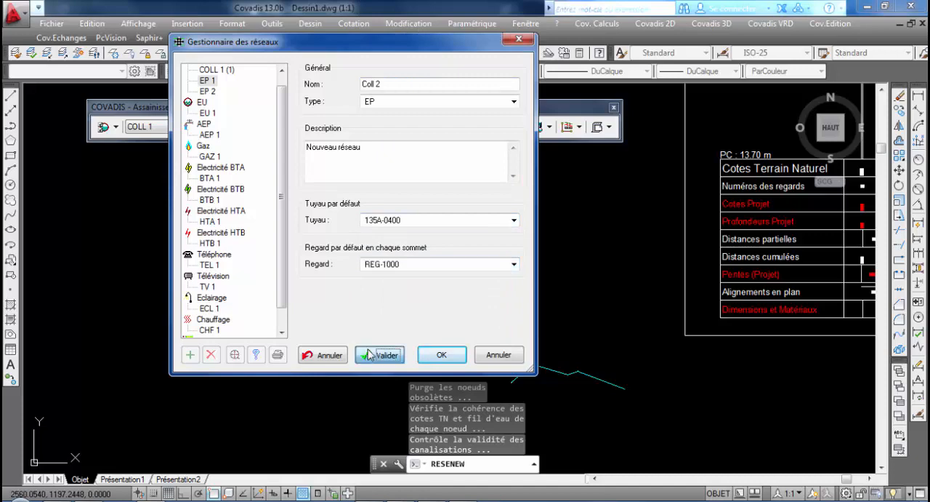
click(378, 354)
click(440, 354)
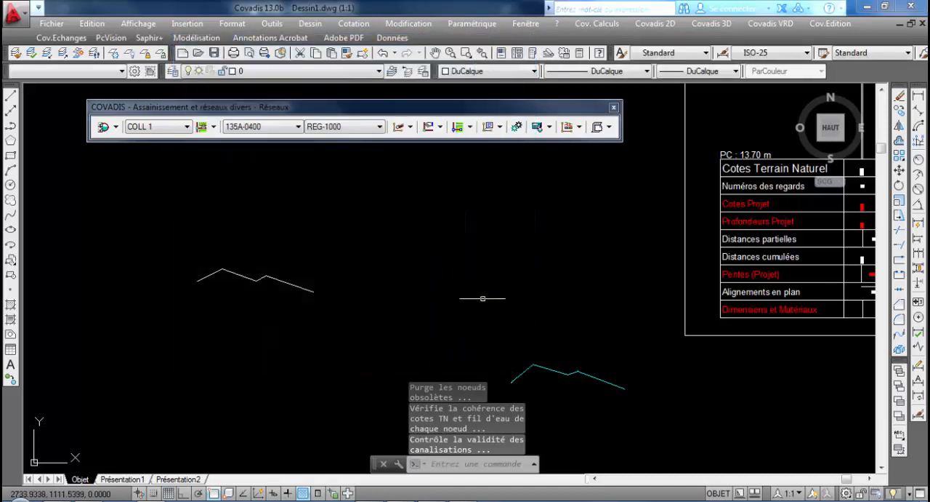
click(169, 126)
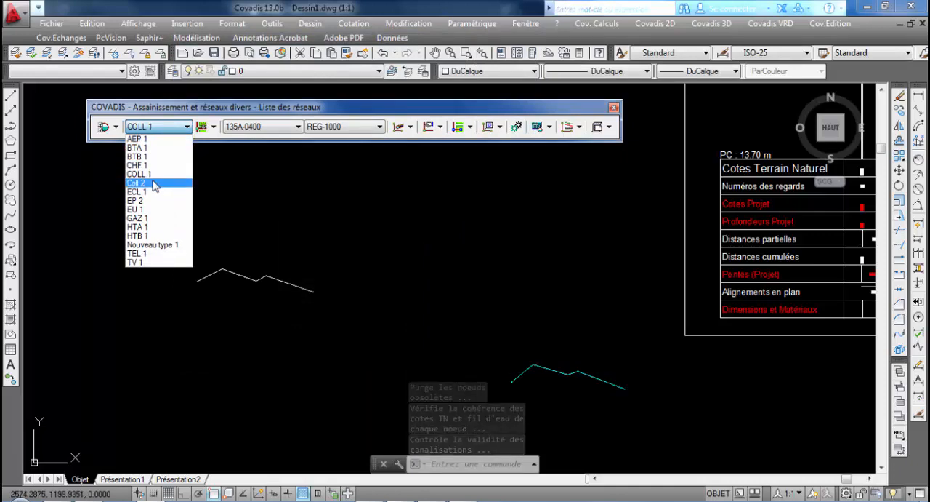
click(153, 183)
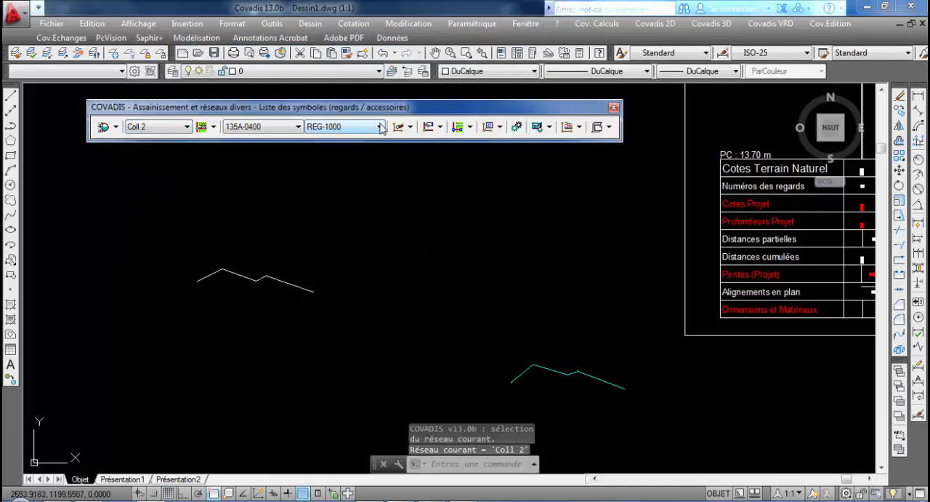
Try to convert the white polyline into a pipeline named Coll 2 with 135A-0400 pipe and REG-1000 manholes
click(409, 127)
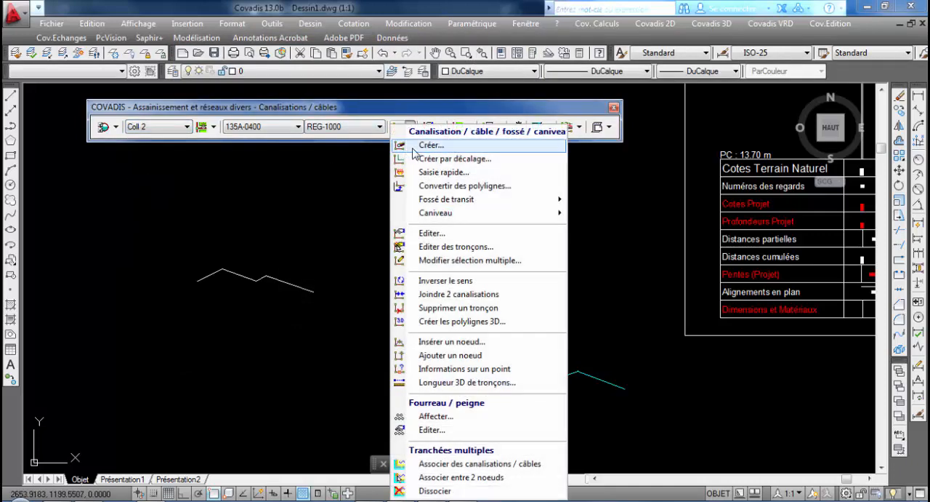
click(448, 187)
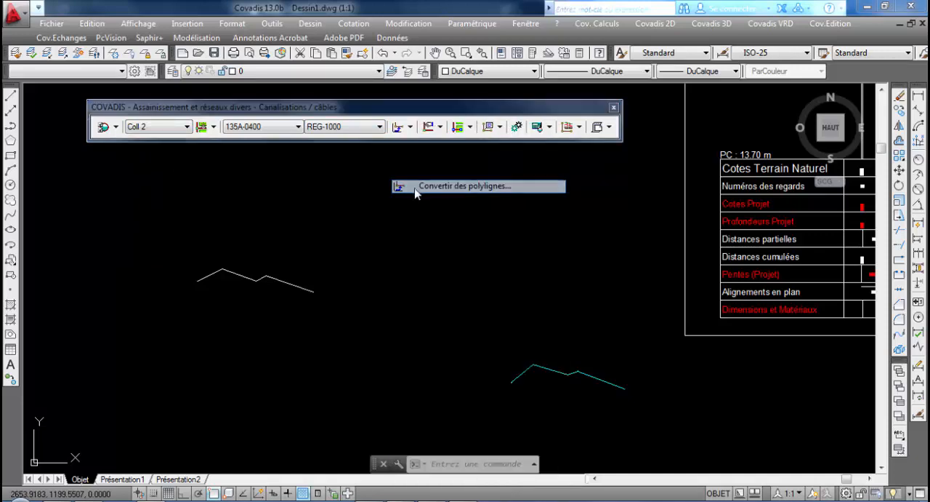
click(216, 270)
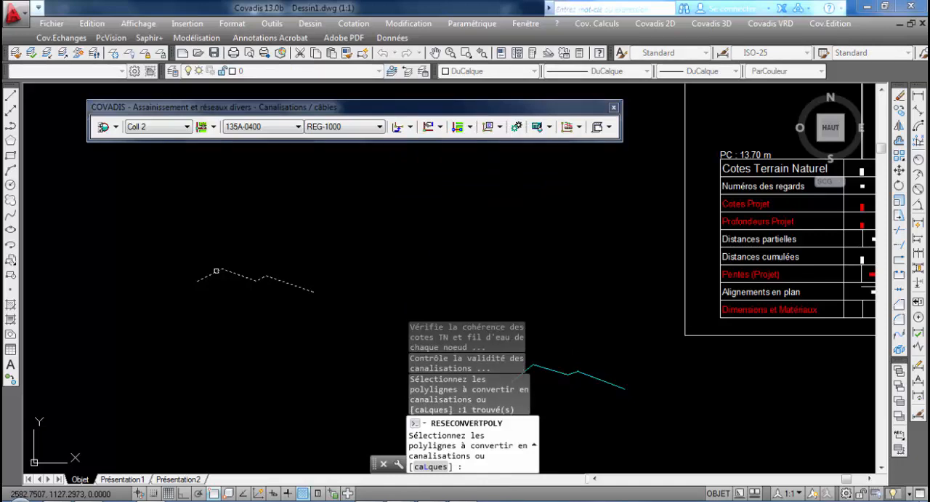
key(Return)
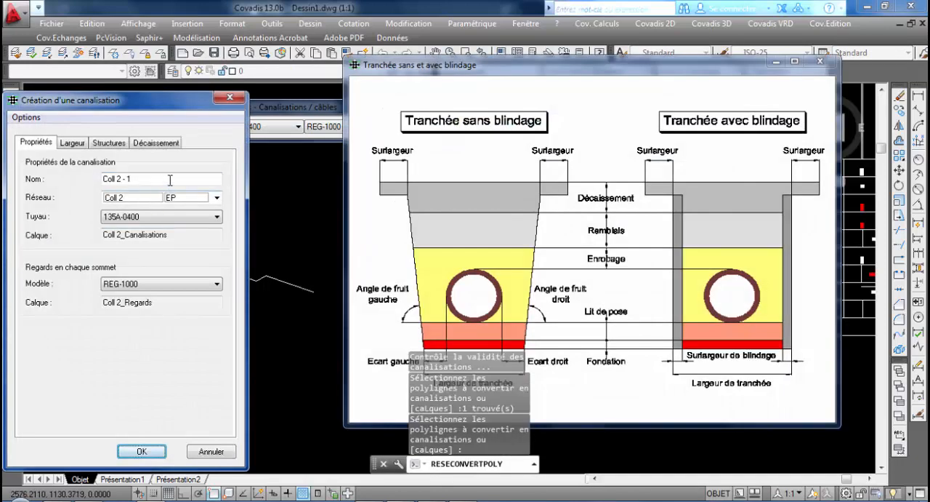
click(170, 179)
key(BackSpace)
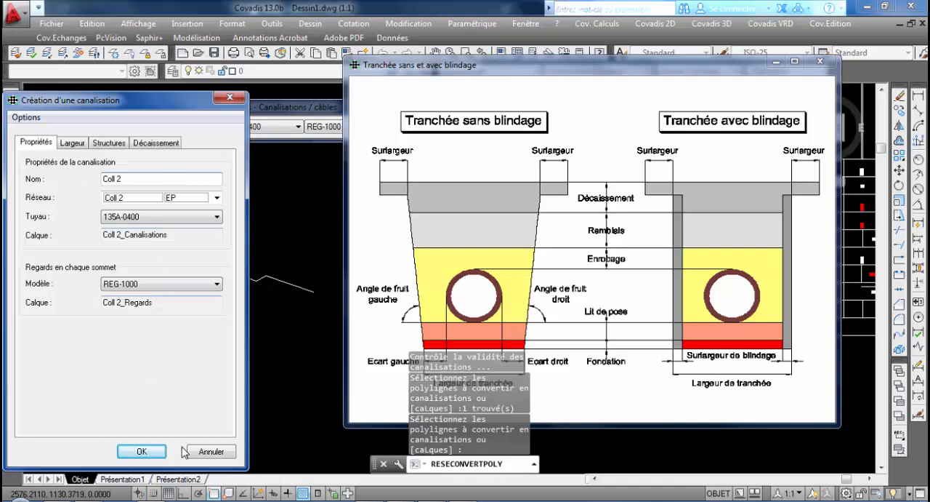
click(141, 450)
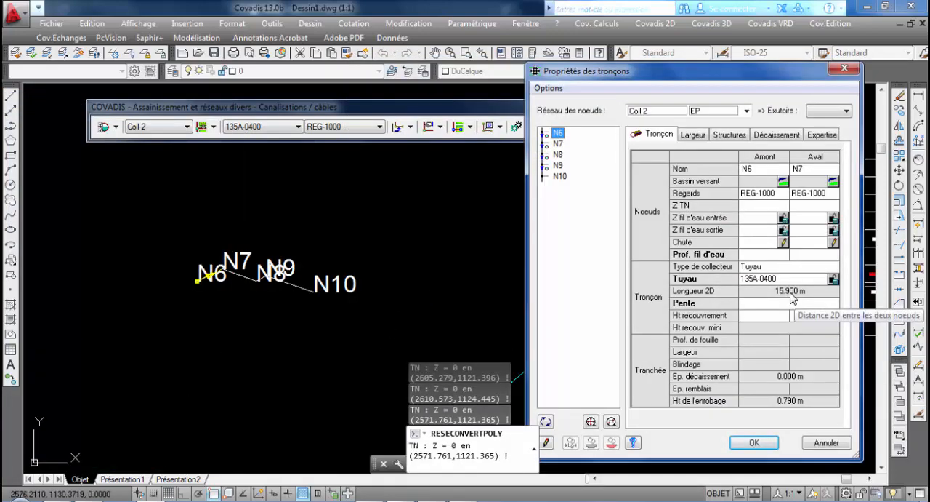
Check the 2D length of each section starting at nodes N6 to N9, and leave the section properties without saving
click(558, 144)
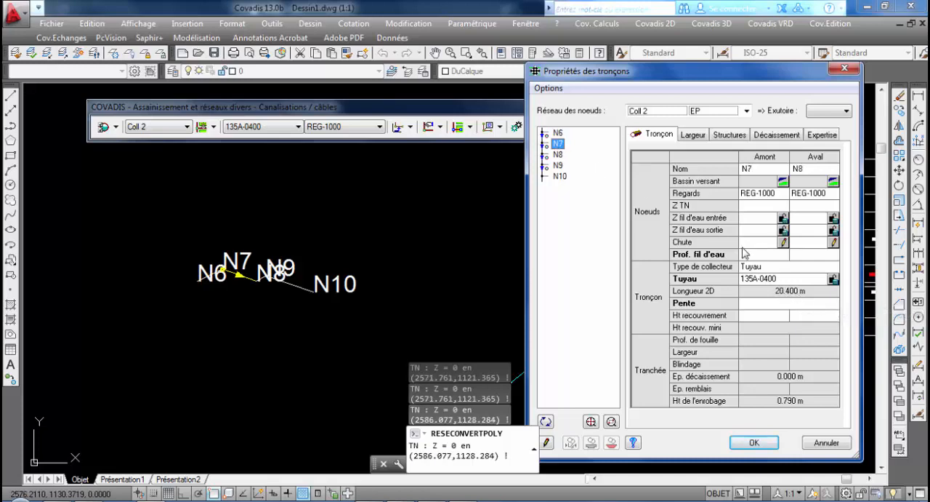
click(559, 155)
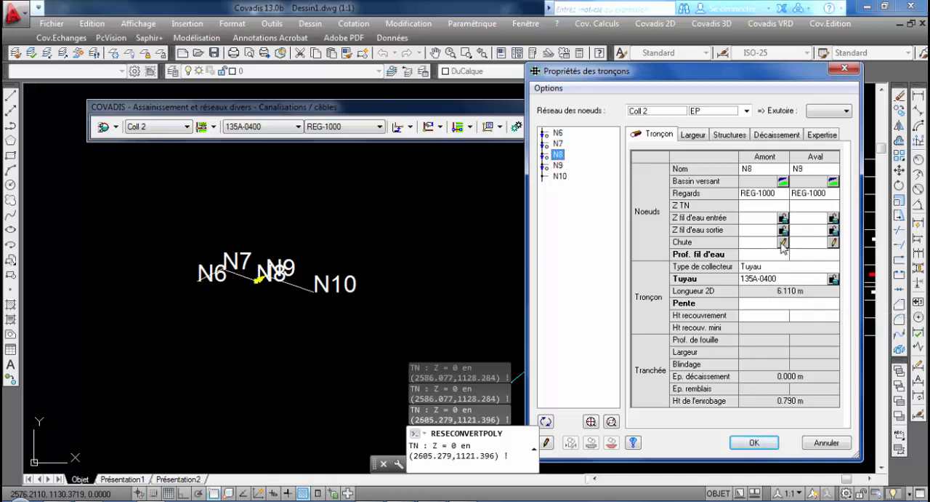
click(556, 167)
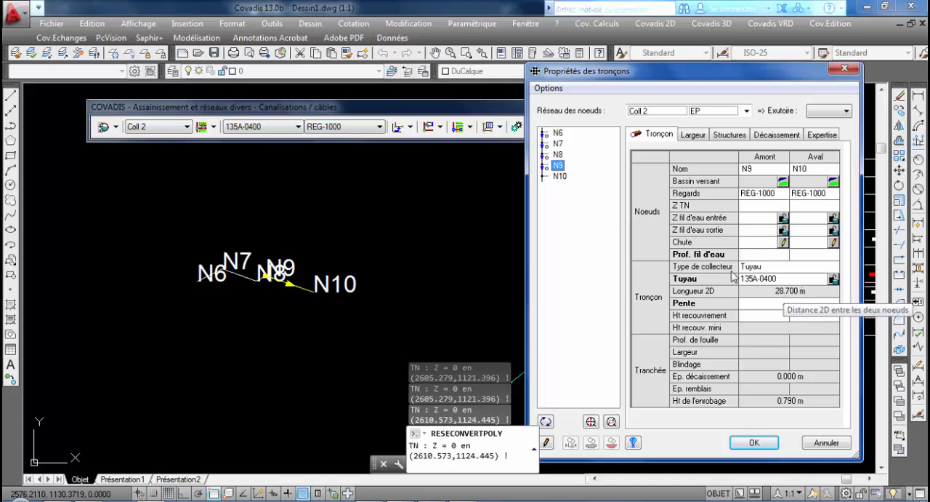
click(559, 134)
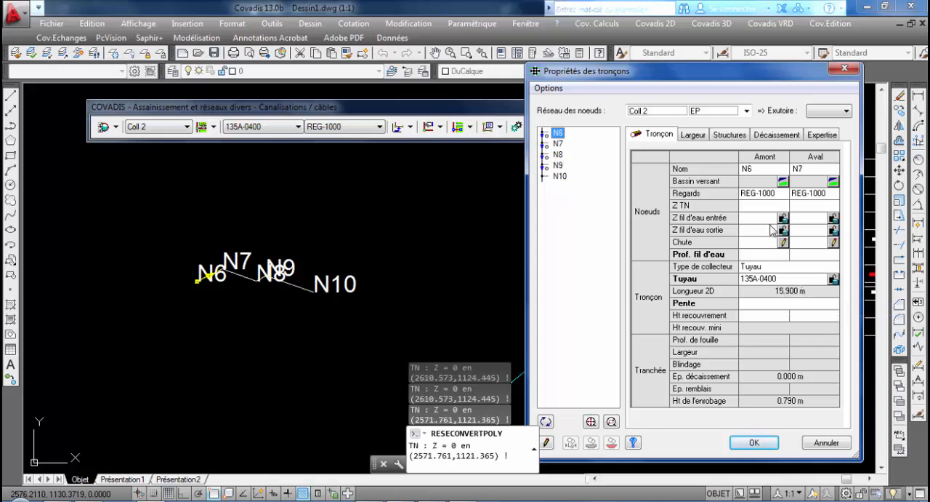
click(826, 443)
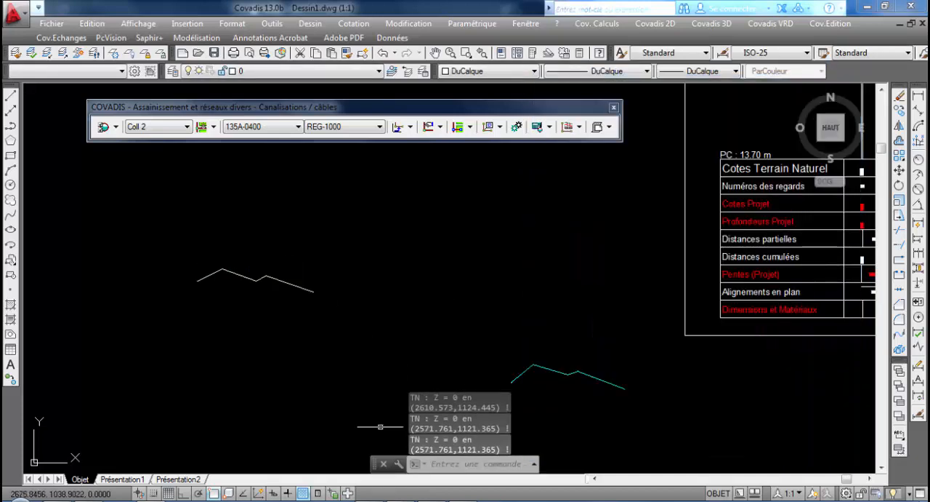
click(540, 304)
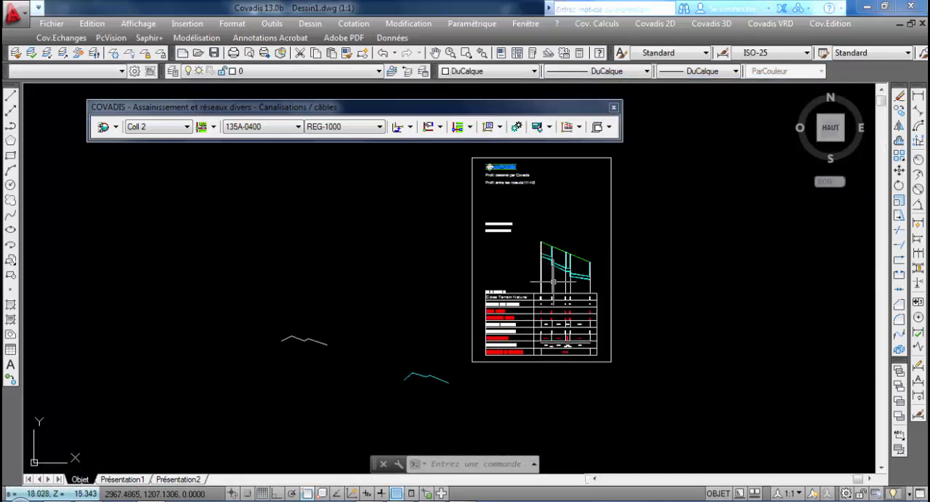
middle_drag(554, 281, 553, 284)
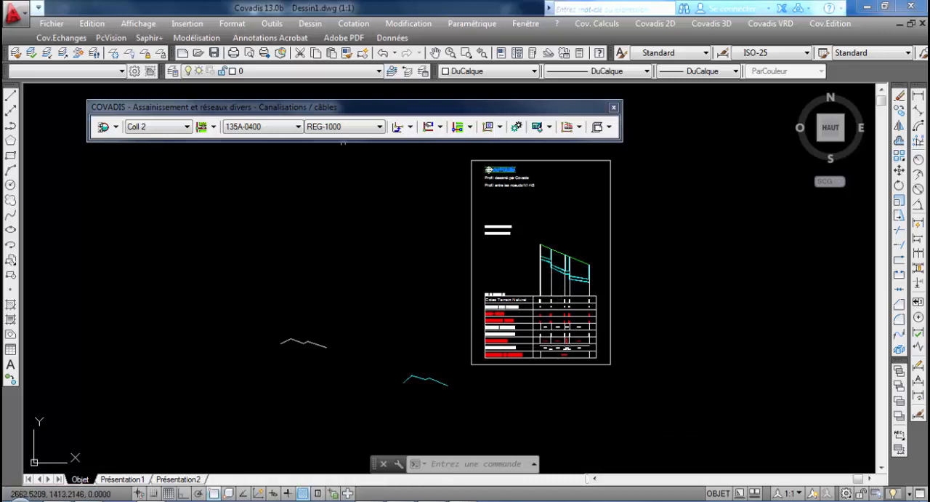
mouse_move(579, 207)
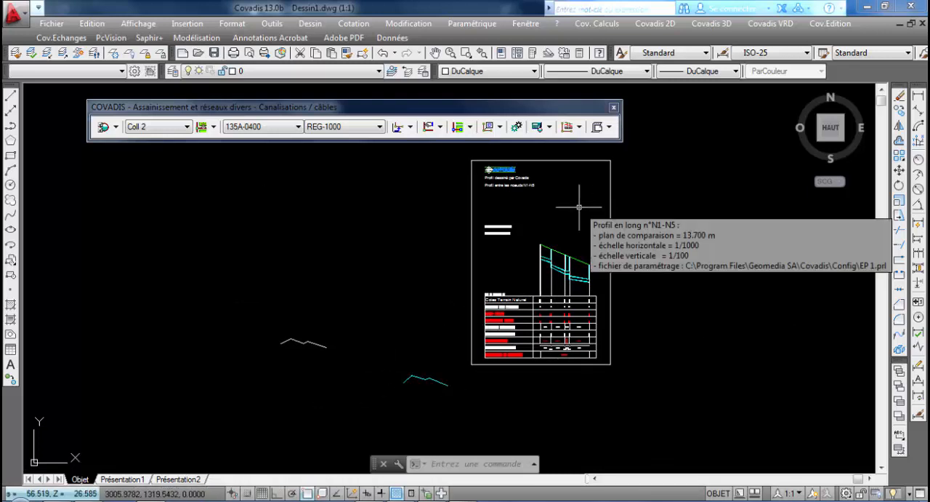